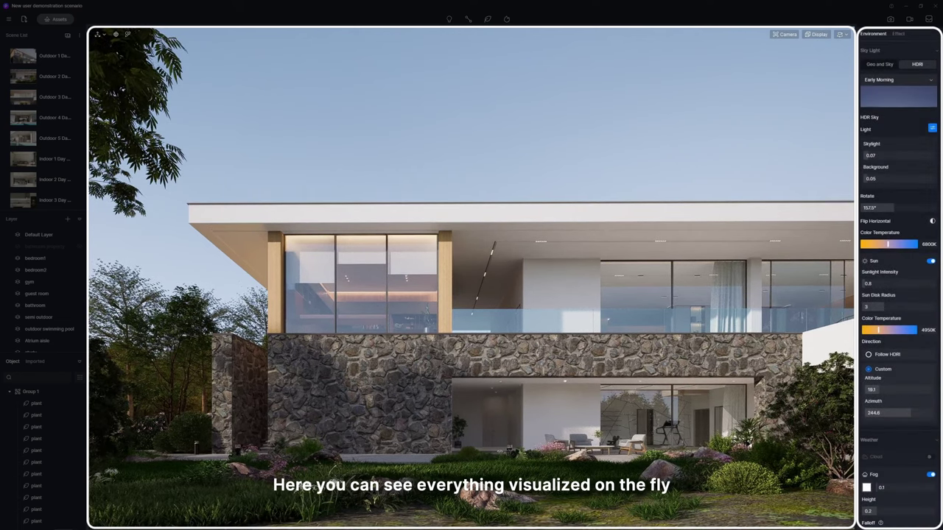
- Set the custom sun direction's azimuth to 170.2 and pick the material of the villa's stone wall
drag(910, 414, 890, 415)
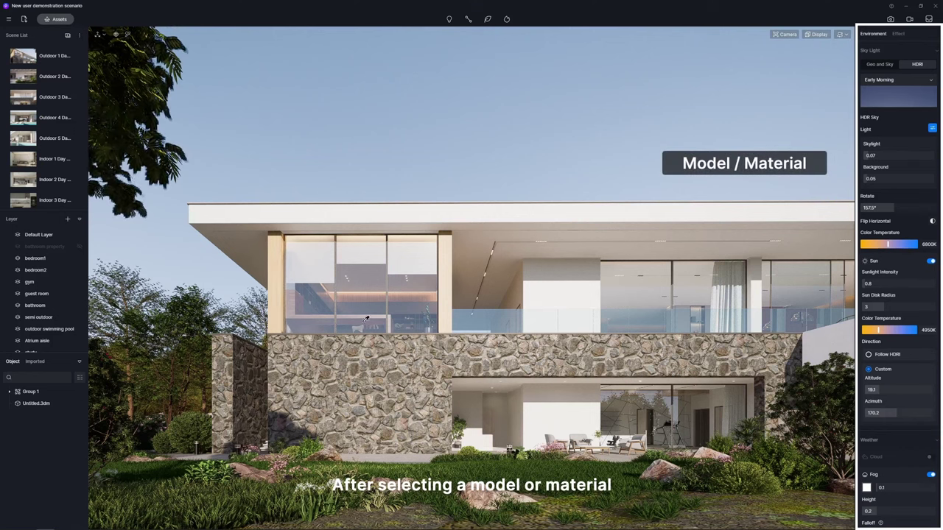
click(395, 370)
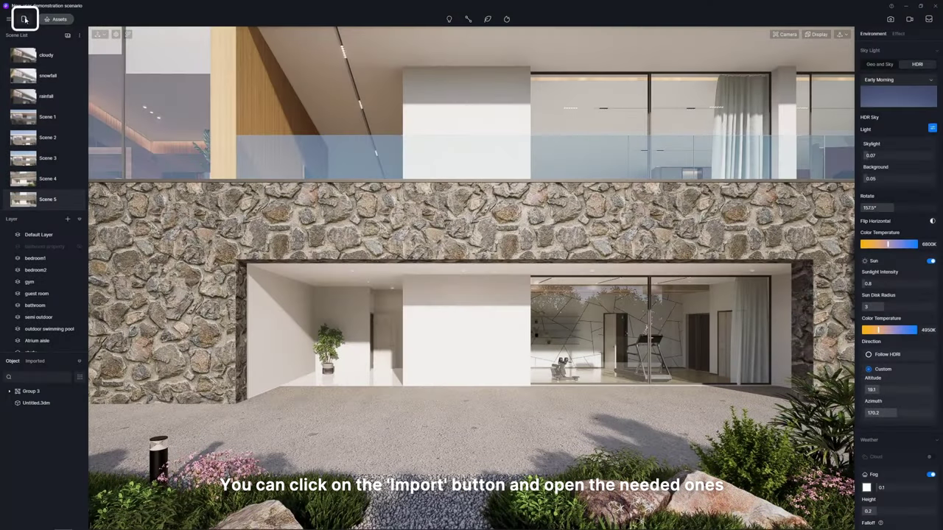
- Import the Outdoor seats.skp model and place it on the paved terrace in front of the lower floor
click(26, 20)
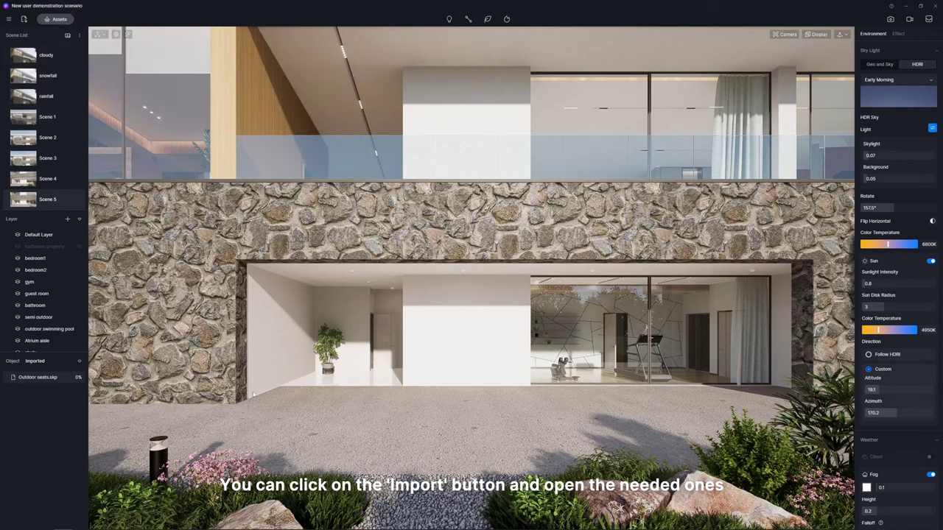
click(50, 380)
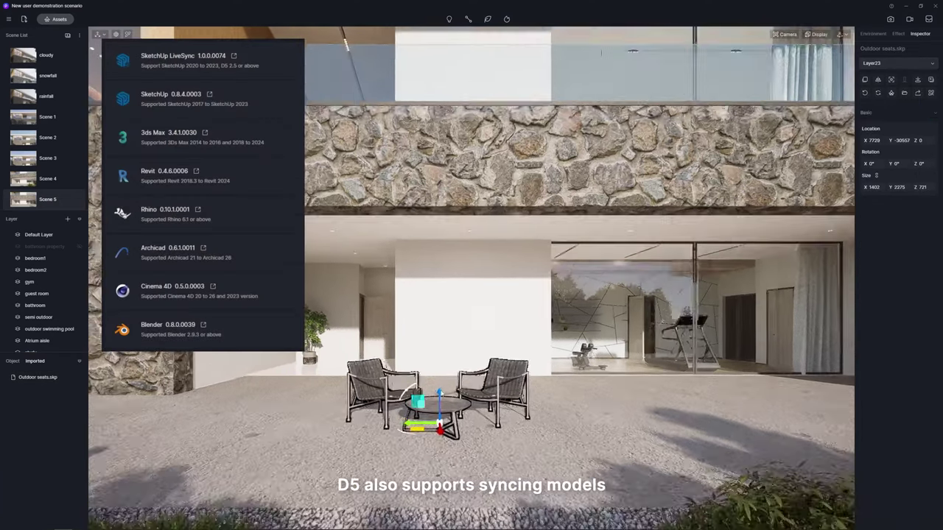
scroll(441, 393, up, 3)
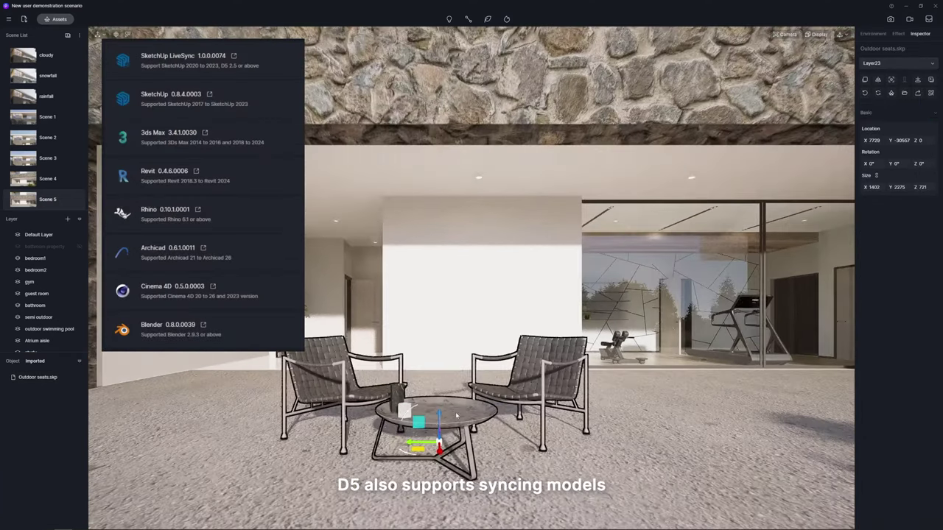
mouse_move(464, 466)
mouse_down()
mouse_move(480, 453)
mouse_move(447, 463)
mouse_move(451, 476)
mouse_up()
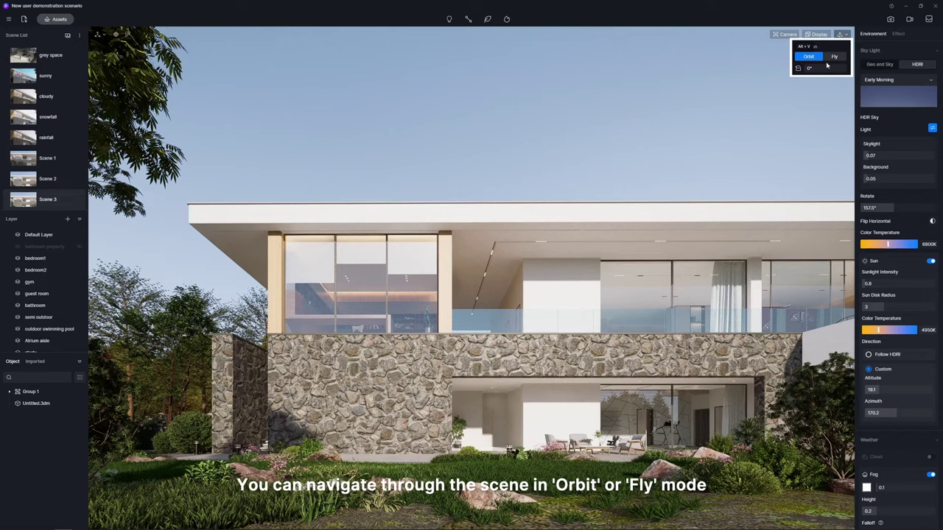
- Orbit and pan around the villa's front facade in Orbit mode
right_drag(423, 298, 422, 261)
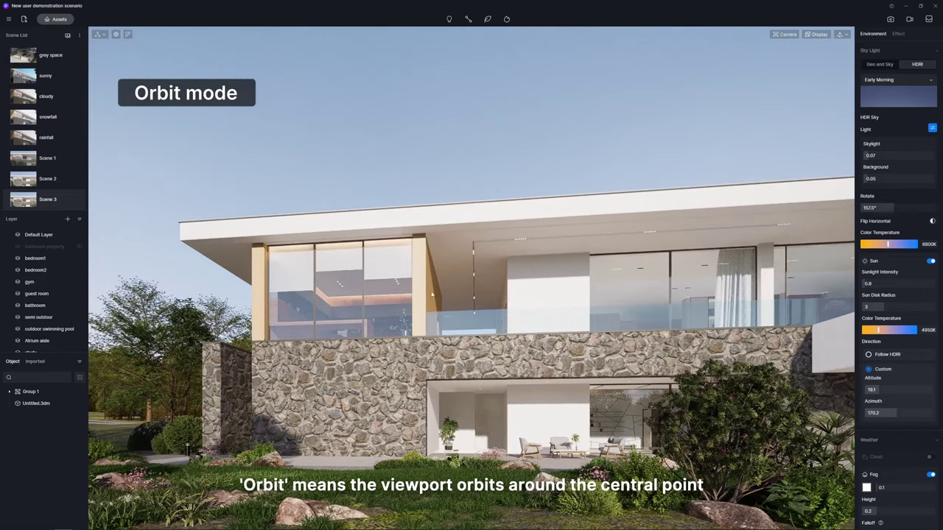
mouse_move(432, 294)
middle_down()
mouse_move(426, 318)
mouse_move(442, 272)
mouse_move(434, 304)
middle_up()
shift+right_drag(457, 293, 389, 295)
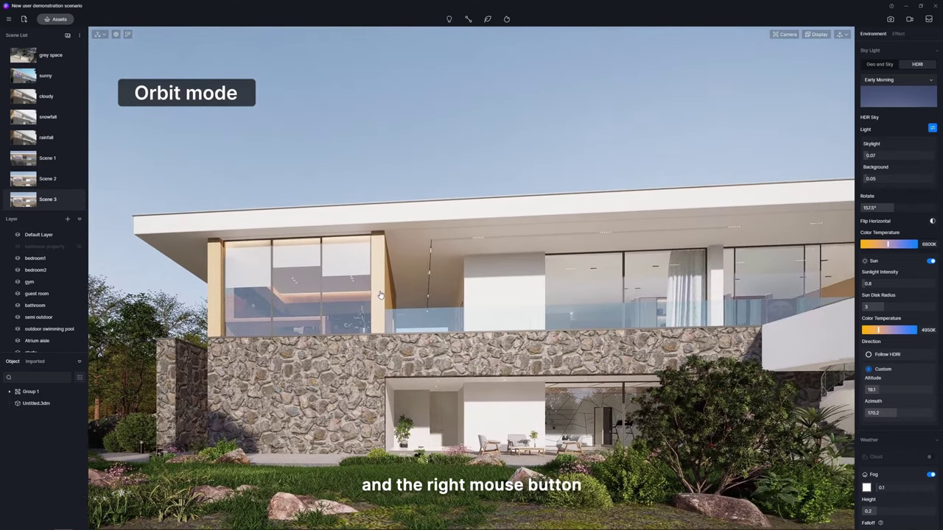
- Switch the navigation to Fly mode and move the camera forward, backward, sideways, up and down in front of the villa
click(842, 35)
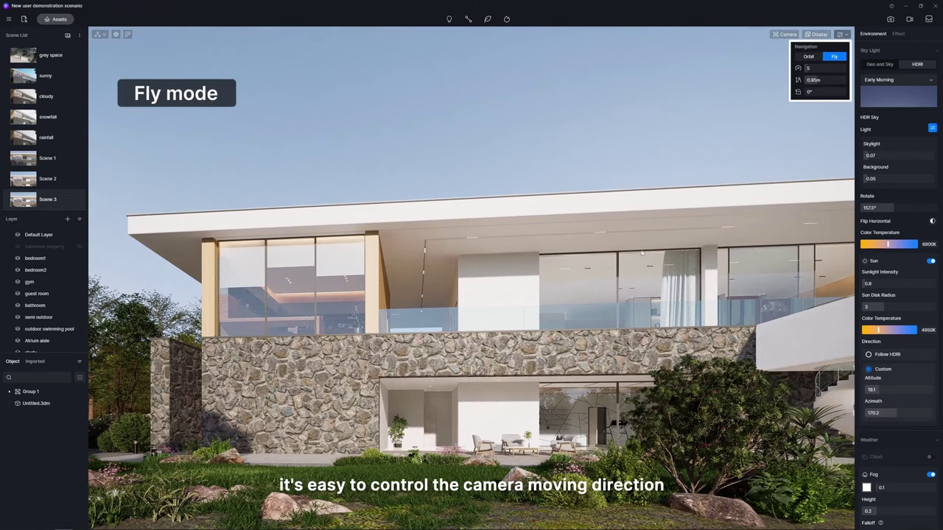
key(w)
key(s)
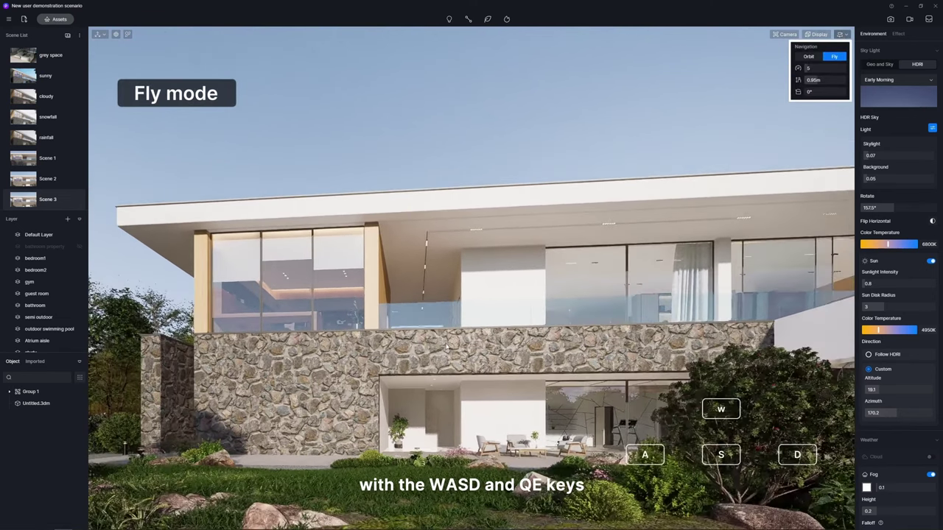
key(a)
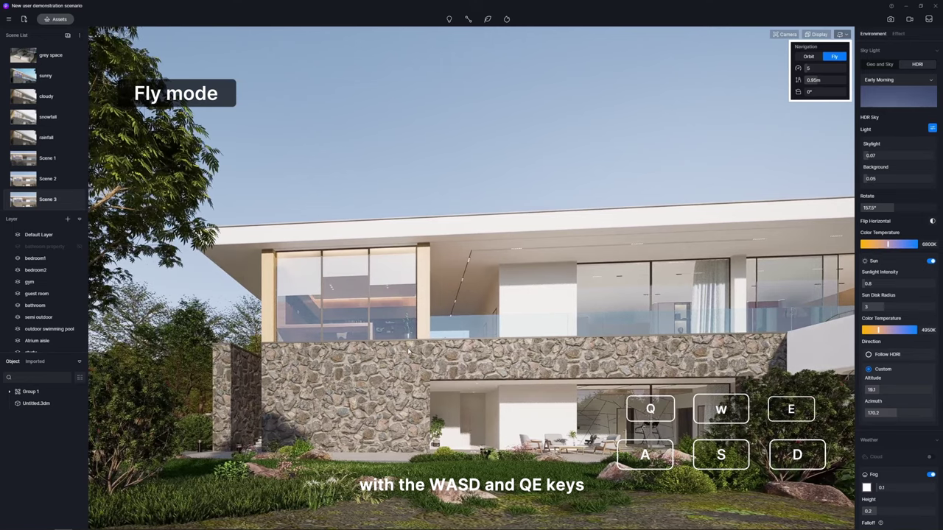
key(d)
key(e)
key(q)
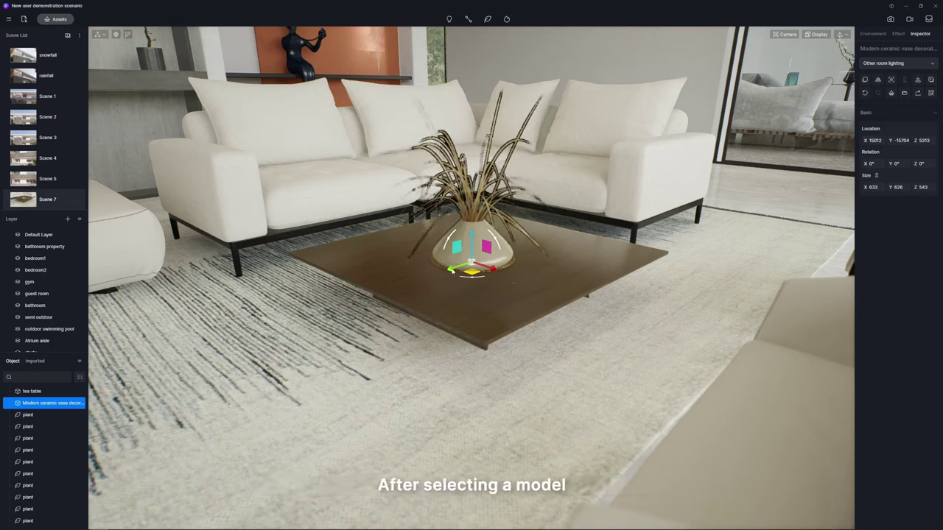
- Move and rotate the modern ceramic vase decoration on the living room's tea table
drag(433, 281, 489, 319)
click(493, 307)
click(471, 247)
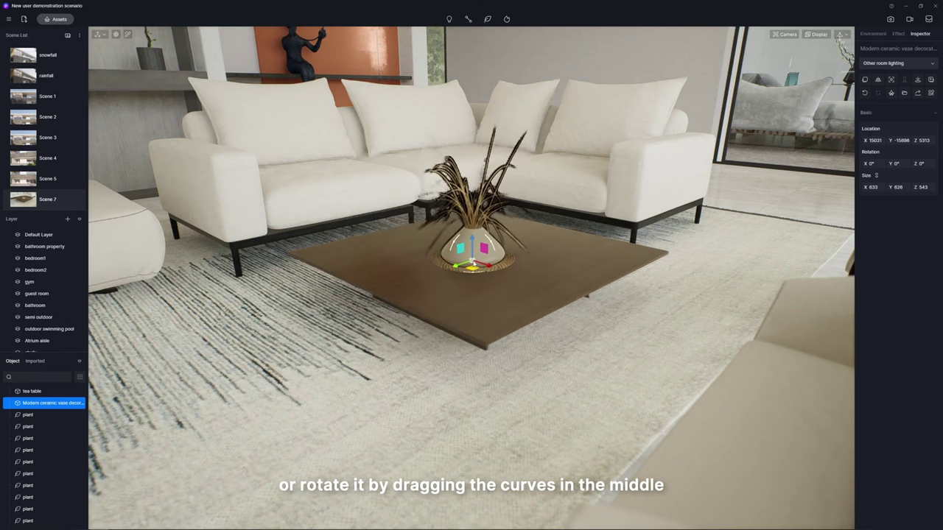
click(476, 299)
key(v)
drag(477, 297, 518, 291)
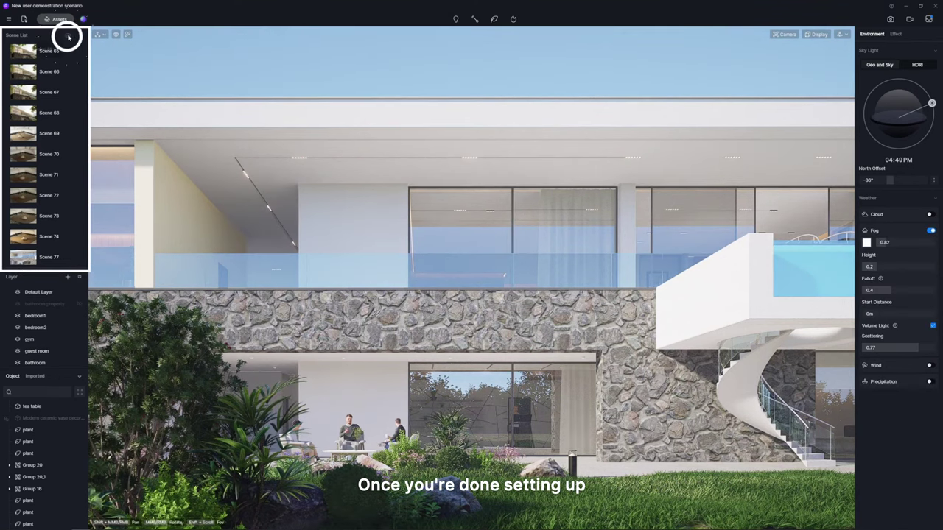
- Save the current view and its environment settings as a new scene
click(68, 37)
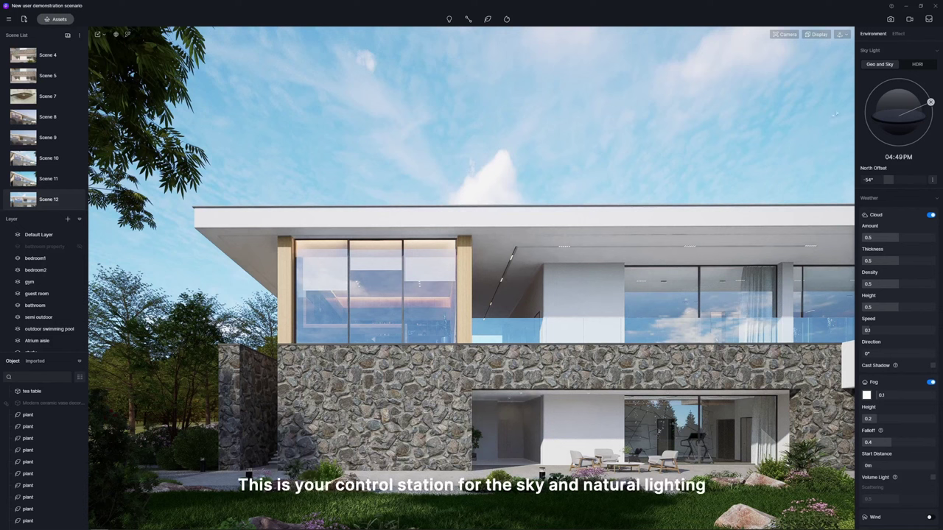
- Switch the sky light to the Early Morning HDRI with skylight 0.19, background 0.06, rotation 93.5° and color temperature 5550K
click(917, 65)
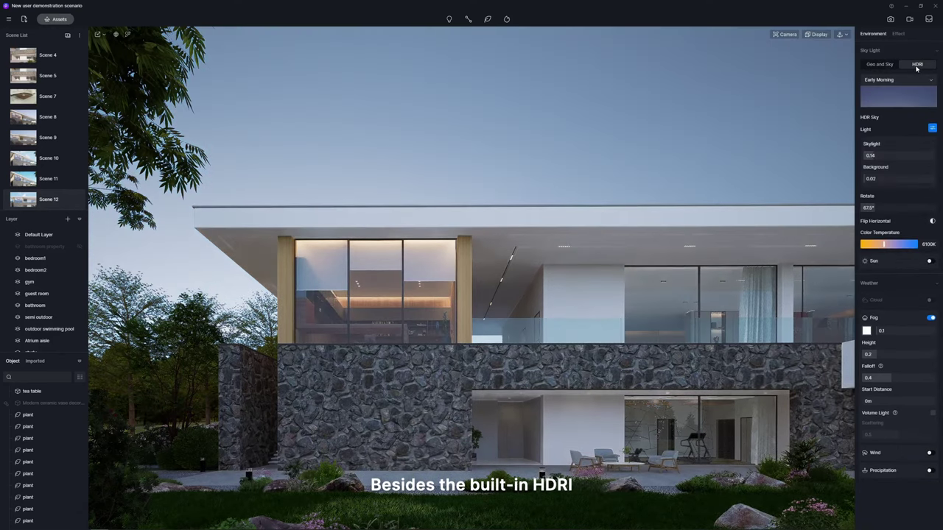
click(916, 82)
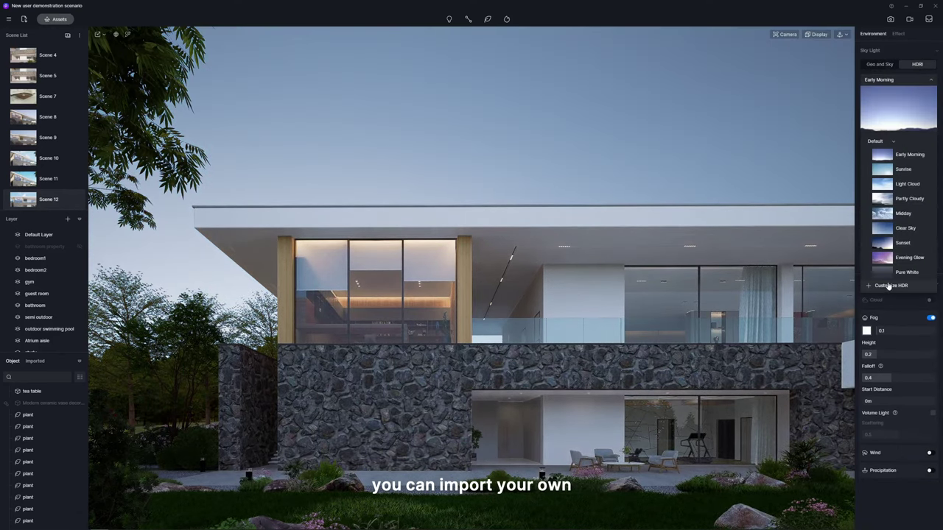
click(925, 81)
drag(867, 179, 869, 227)
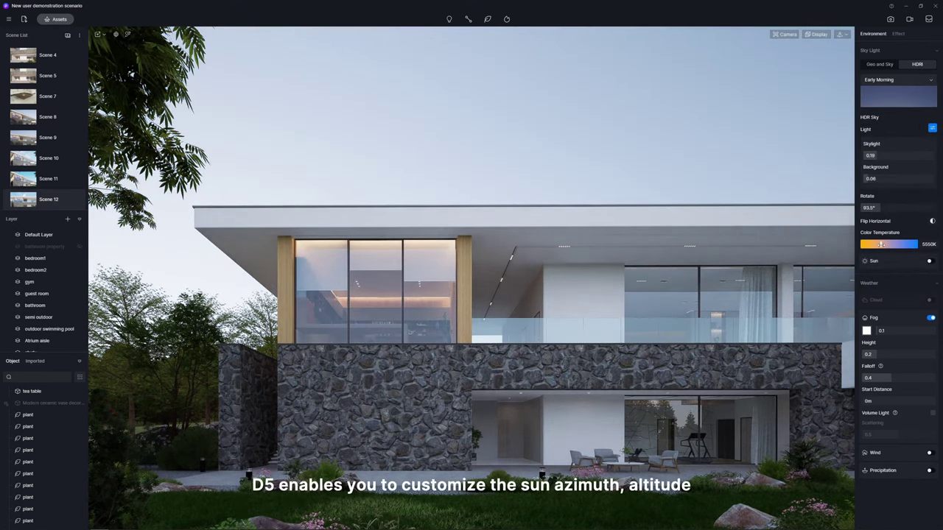
- Turn on the HDRI sun, set its direction to Custom, and adjust the altitude and the azimuth, the latter to about 111.5
click(929, 262)
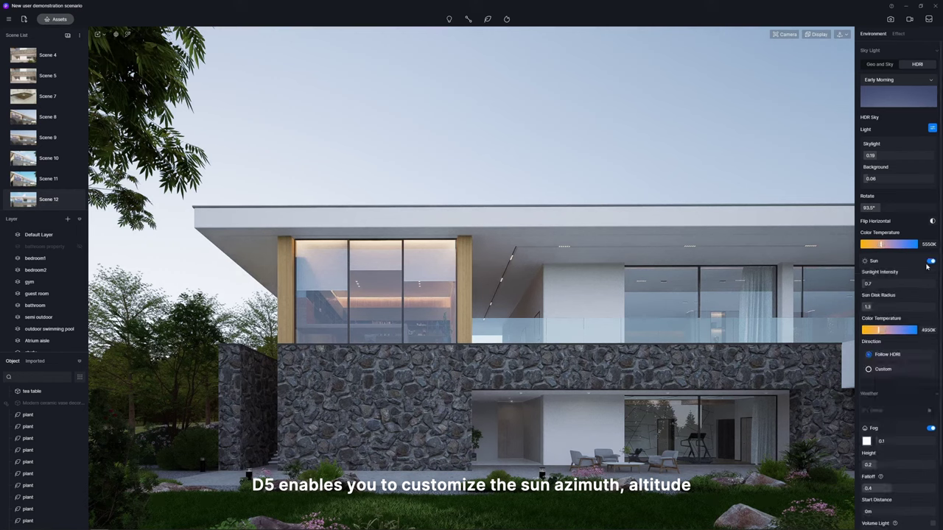
click(876, 371)
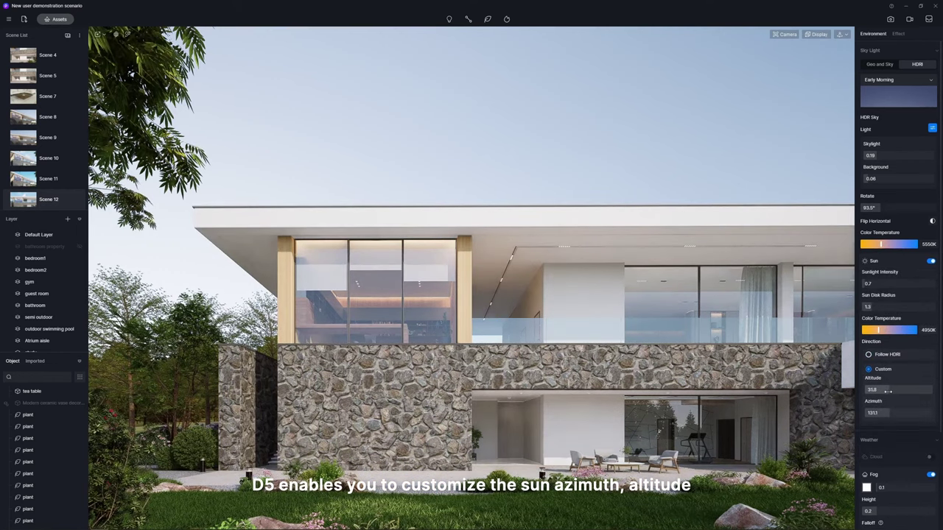
drag(883, 413, 897, 413)
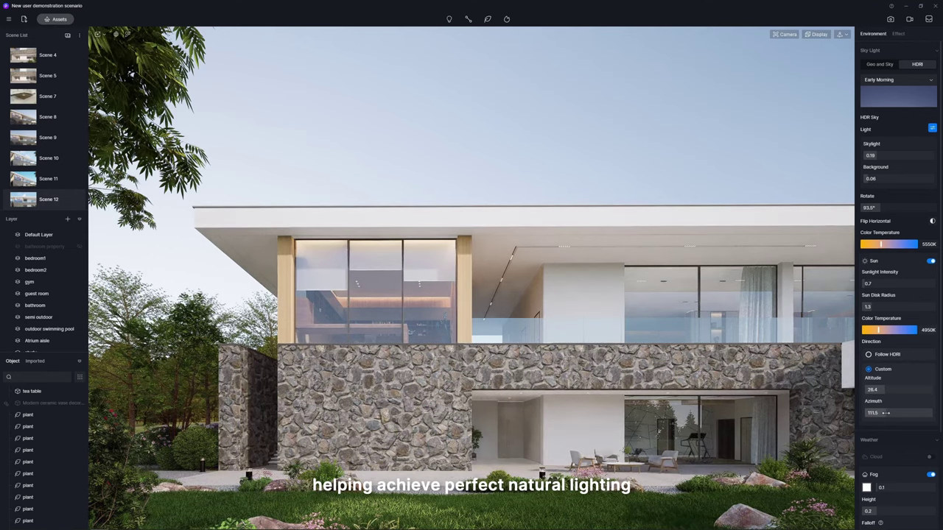
- Switch the sky light to Geo and Sky, show its date and location settings, and increase the sun disk radius
click(880, 65)
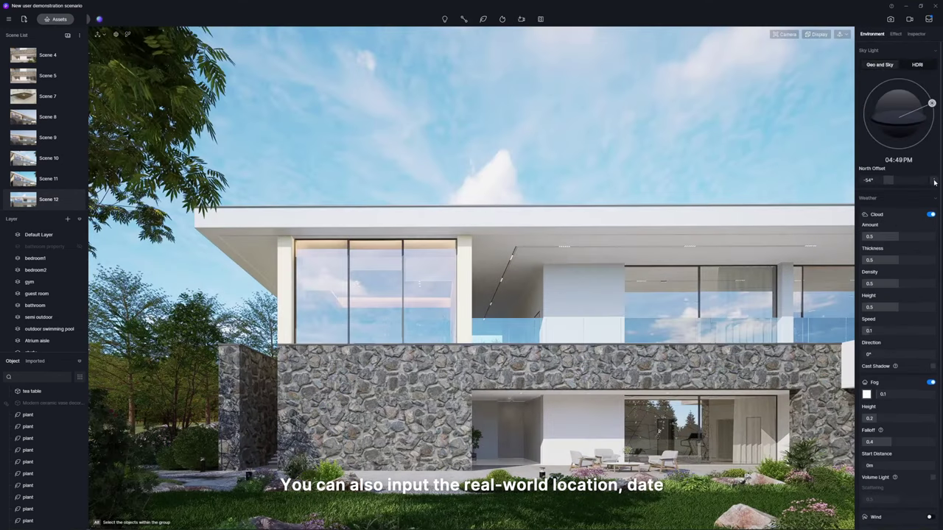
click(934, 180)
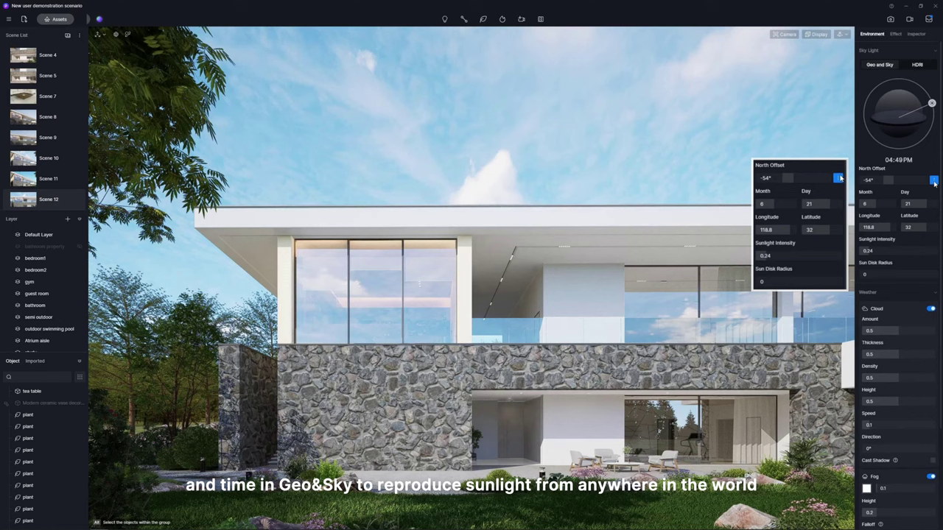
drag(866, 275, 914, 275)
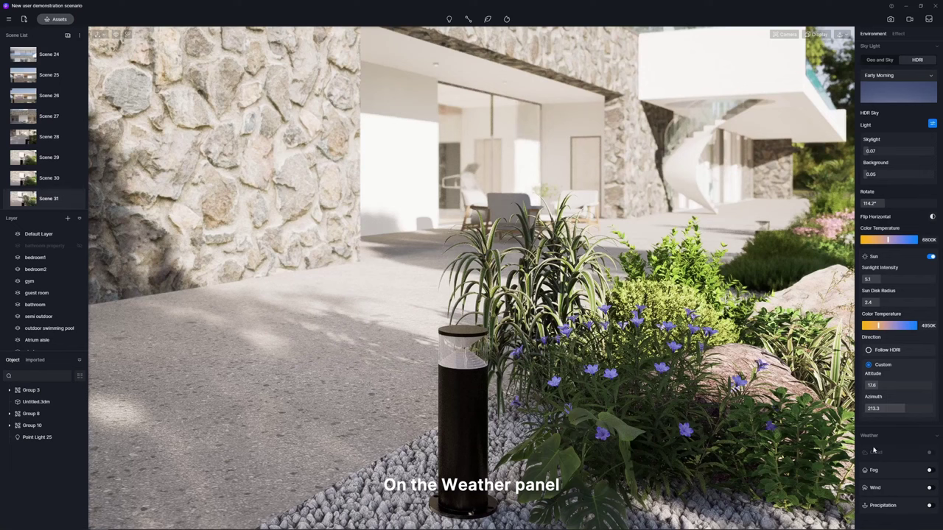
- Enable fog at 1.48, wind at strength 0.49, and precipitation for the garden scene, and adjust the precipitation settings
click(930, 470)
click(930, 488)
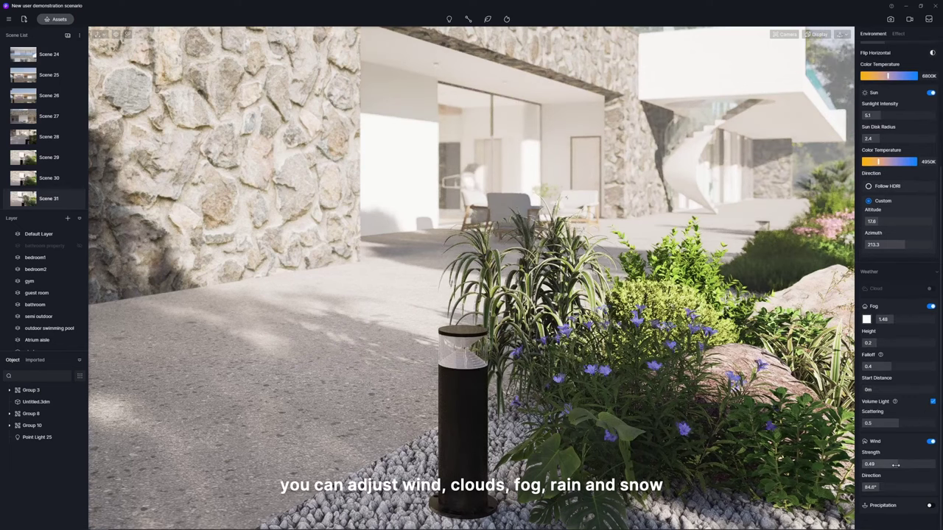
click(929, 505)
scroll(894, 468, down, 1)
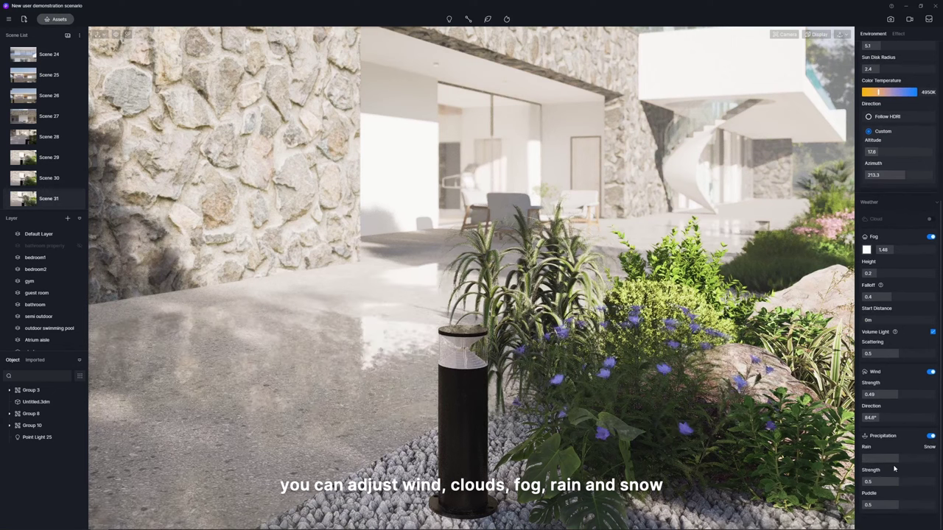
drag(894, 468, 908, 484)
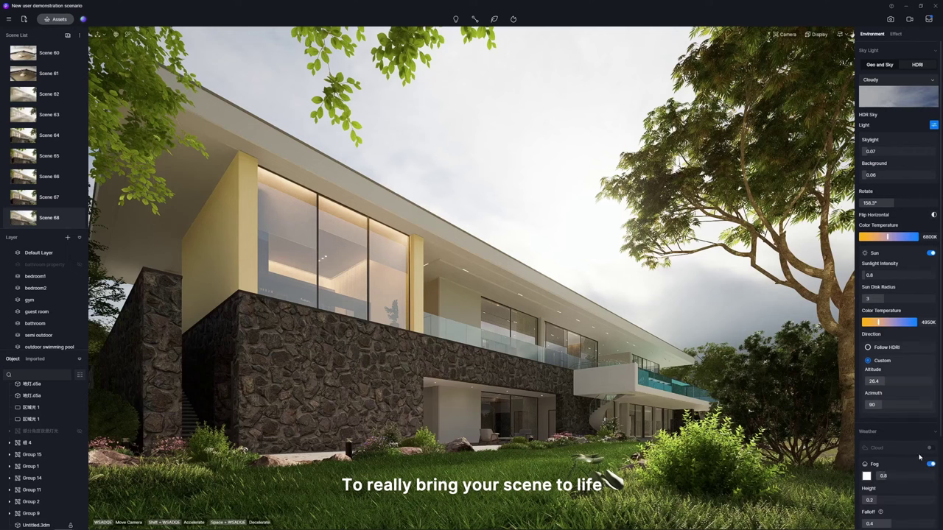
- Enable volume light for the fog and set its scattering to 0.72
scroll(918, 457, down, 3)
click(932, 446)
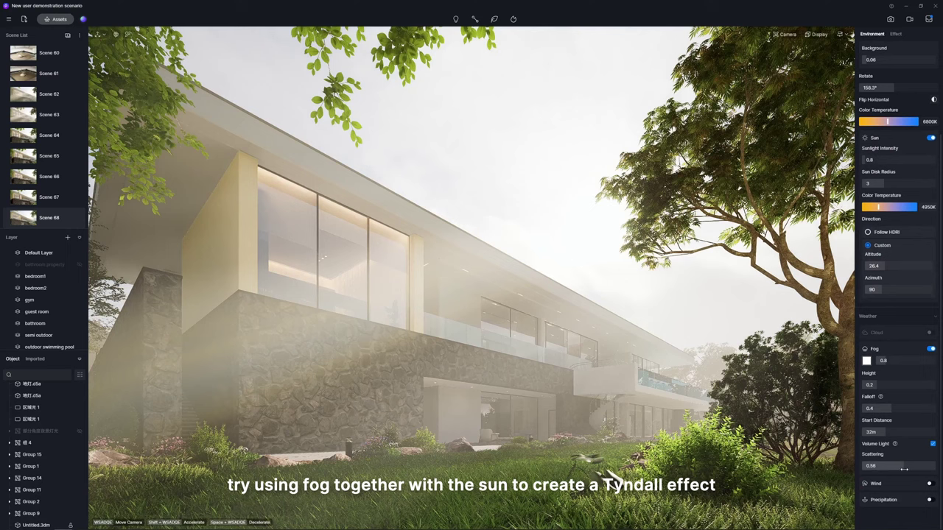
drag(904, 470, 917, 470)
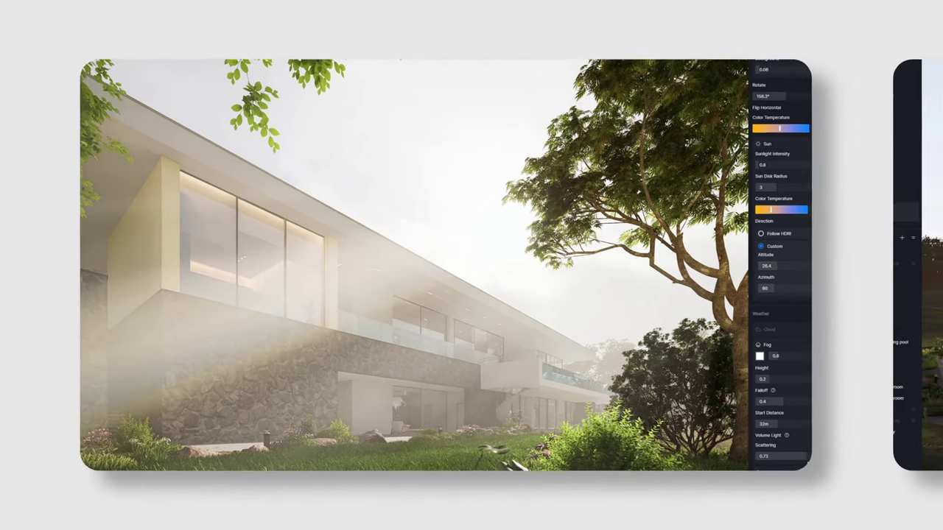
- Pick the white door panels' material by the pool, change its template to Transparent, set specular to 0.31 and adjust its transparency
key(i)
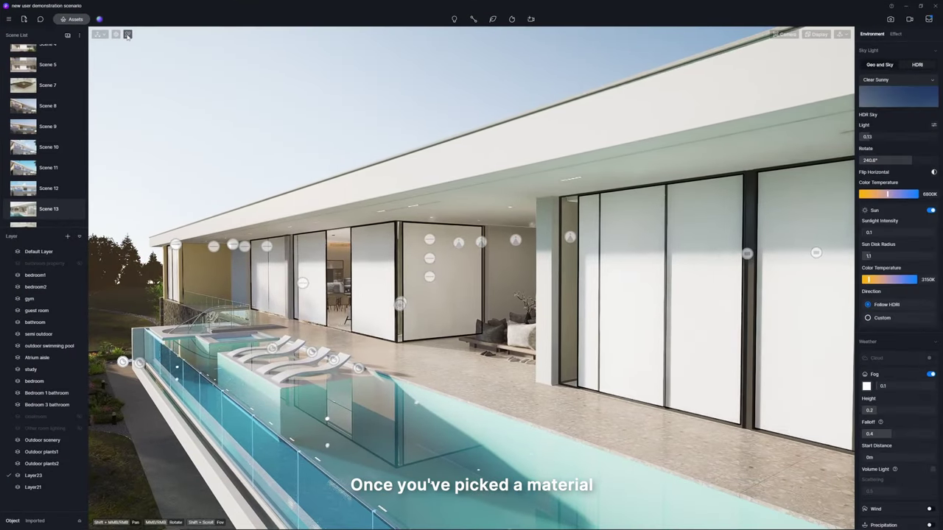
click(641, 273)
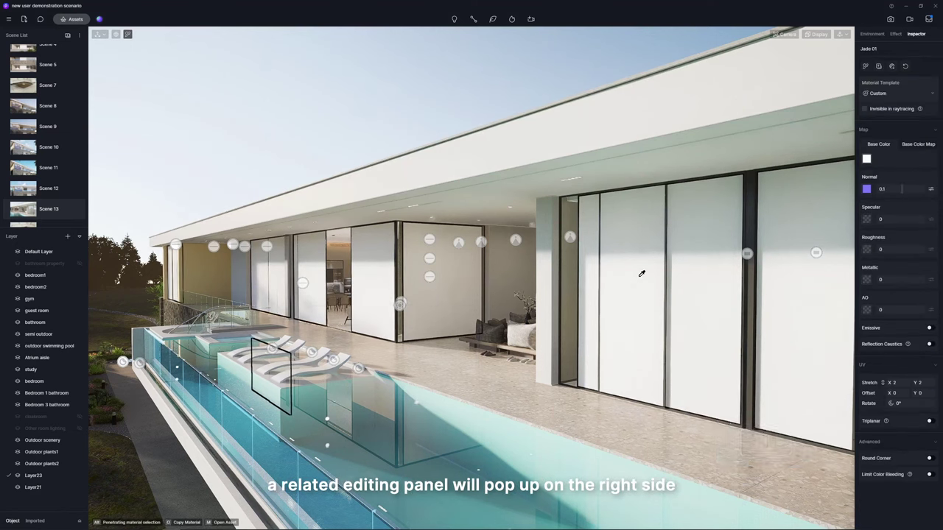
click(932, 93)
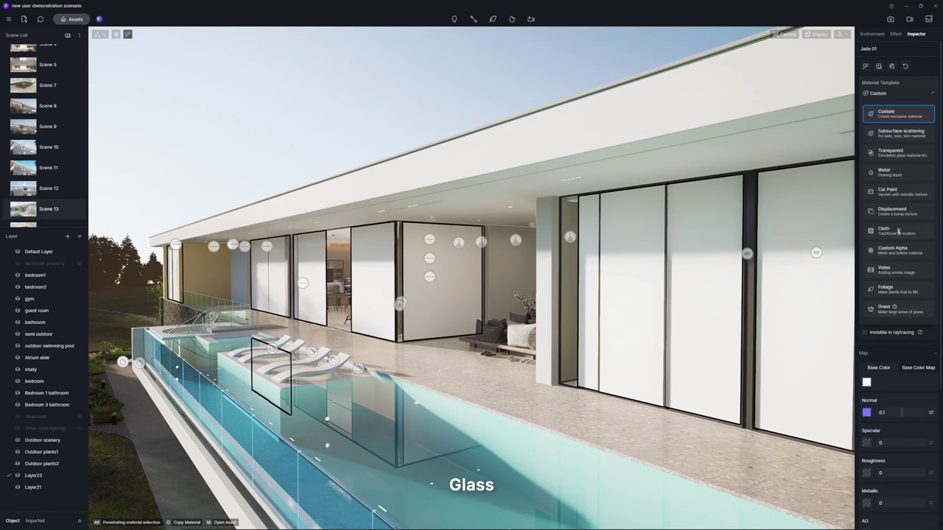
click(895, 163)
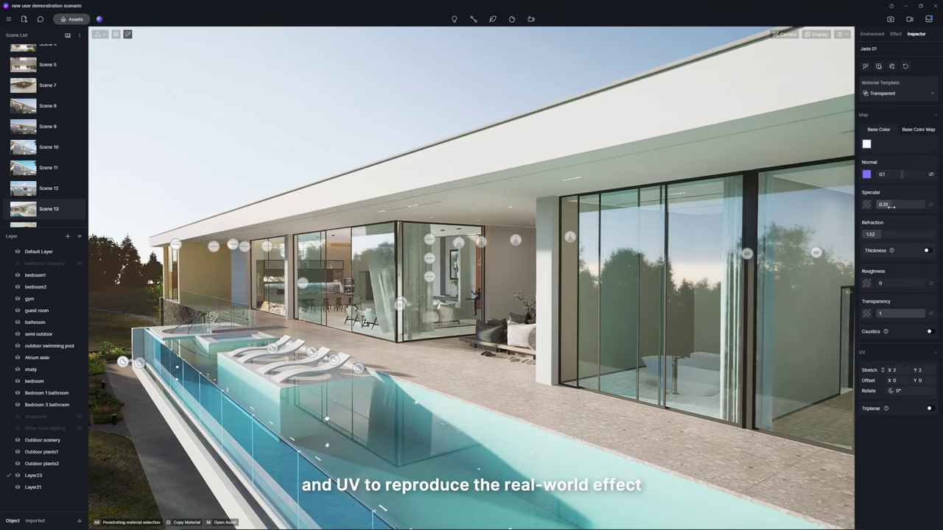
drag(923, 327, 917, 329)
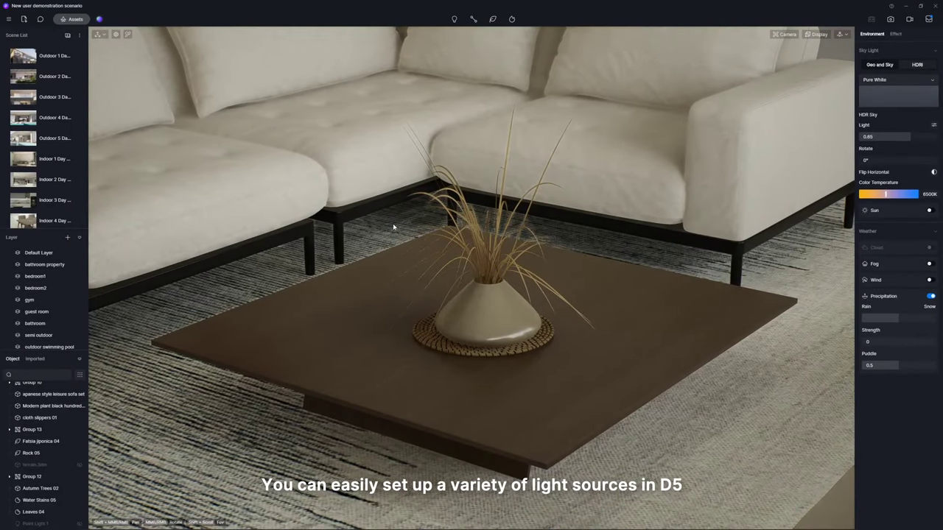
- Place a point light on the rug beside the coffee table and move it up above the sofa seat
click(455, 20)
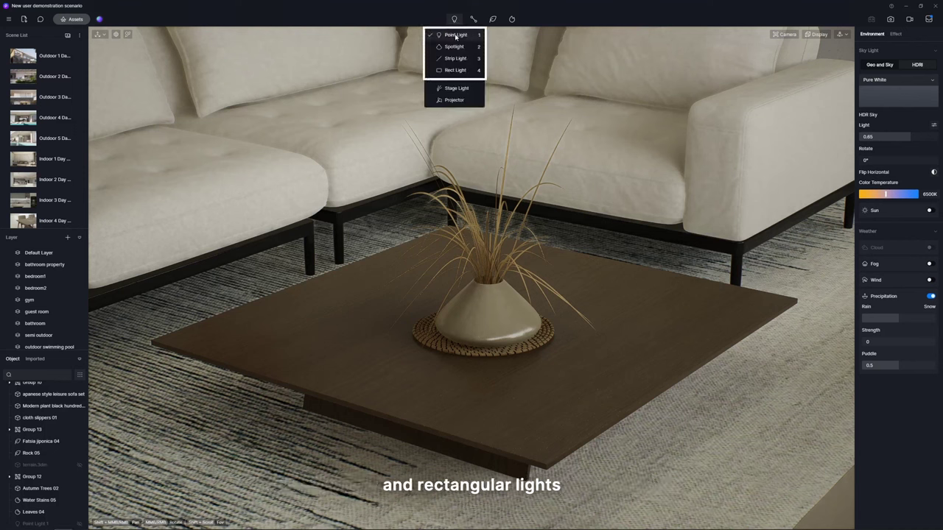
click(456, 37)
click(209, 299)
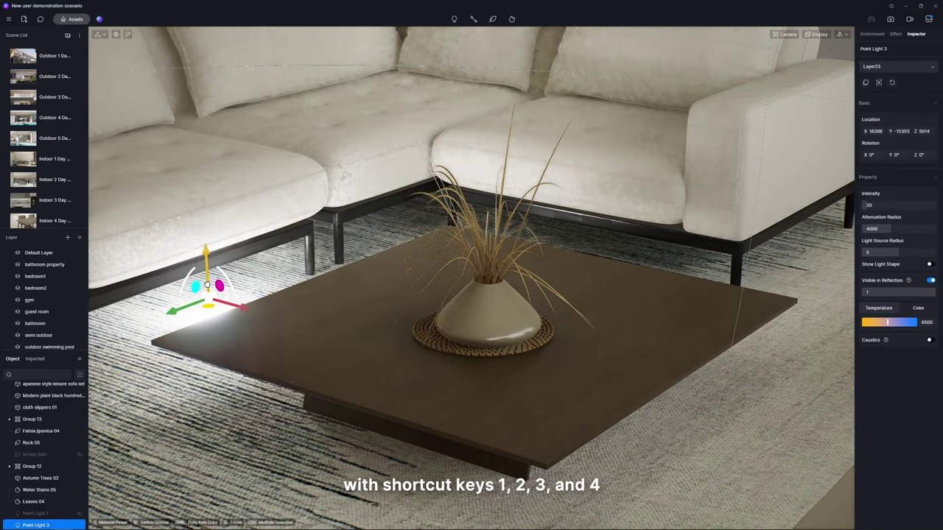
drag(209, 269, 238, 115)
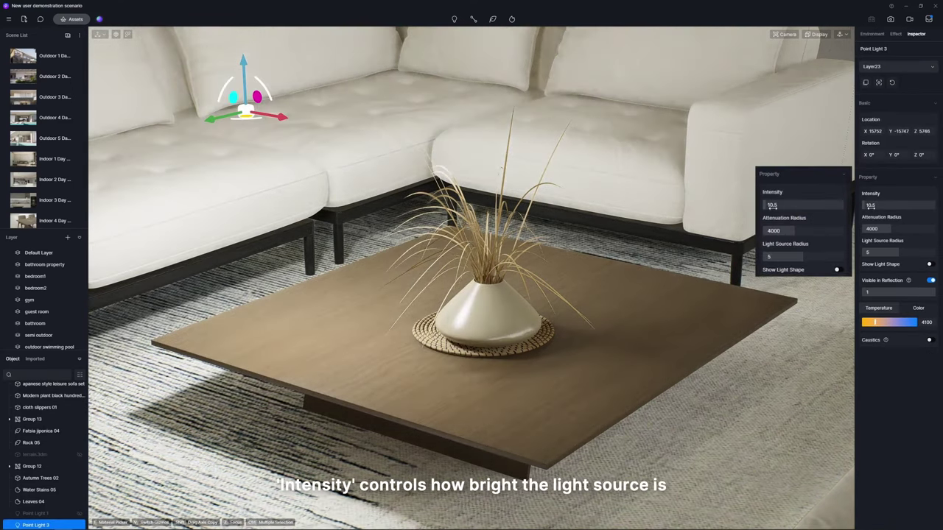
- Set the point light's intensity to 15 and adjust its attenuation radius and light source radius
drag(872, 206, 876, 207)
drag(781, 212, 769, 213)
drag(866, 212, 865, 213)
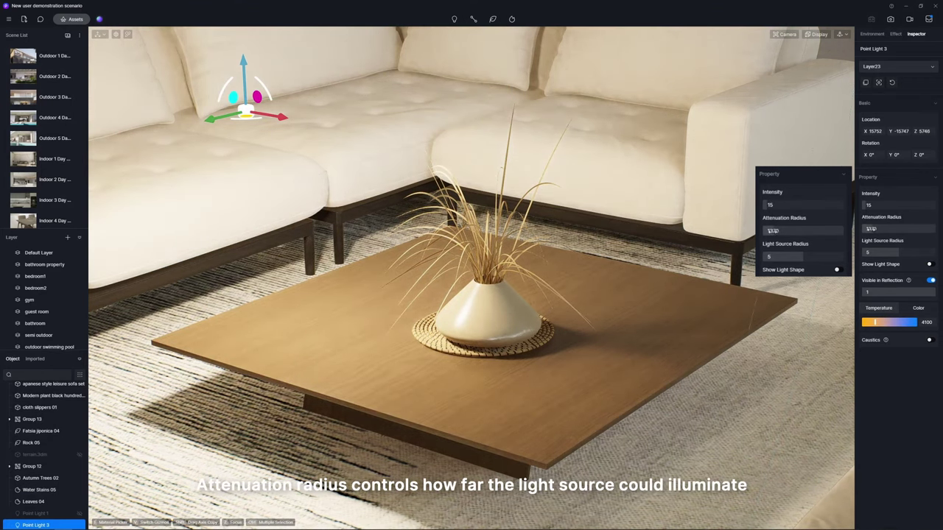
drag(772, 231, 787, 232)
drag(881, 253, 878, 253)
drag(766, 258, 764, 258)
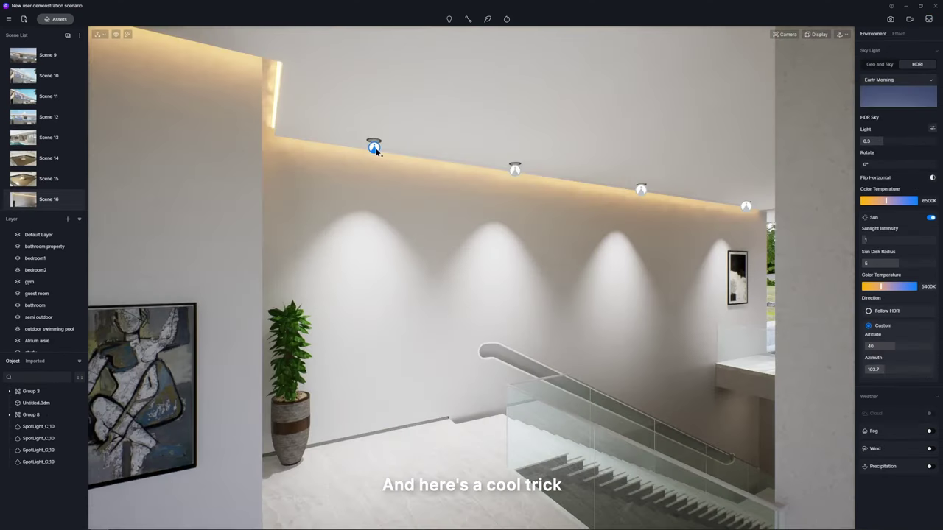
- Select the four ceiling spotlights along the staircase wall and group them
click(374, 148)
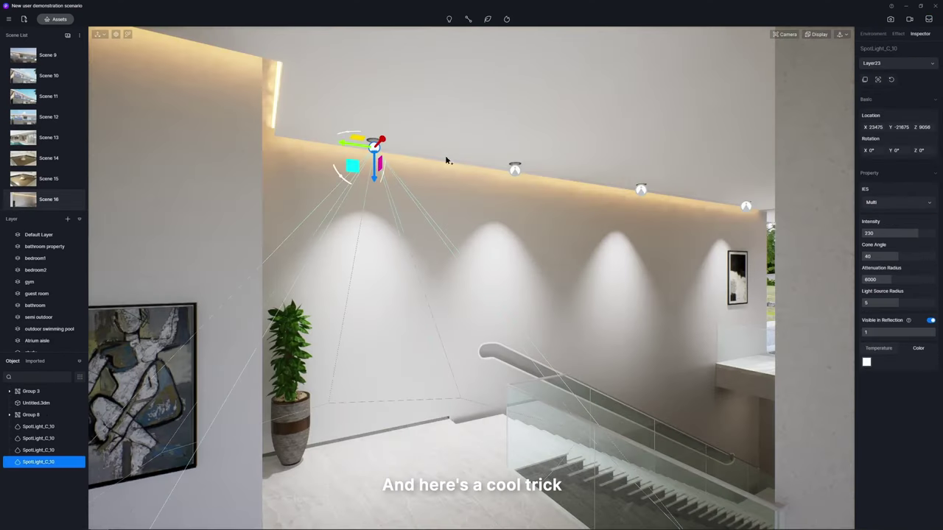
ctrl+click(515, 170)
ctrl+click(640, 189)
ctrl+click(746, 207)
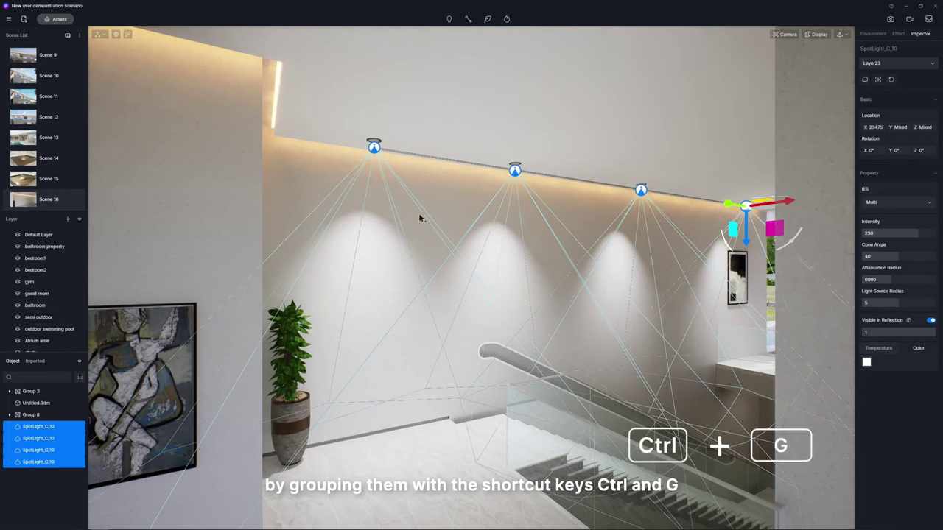
key(ctrl+g)
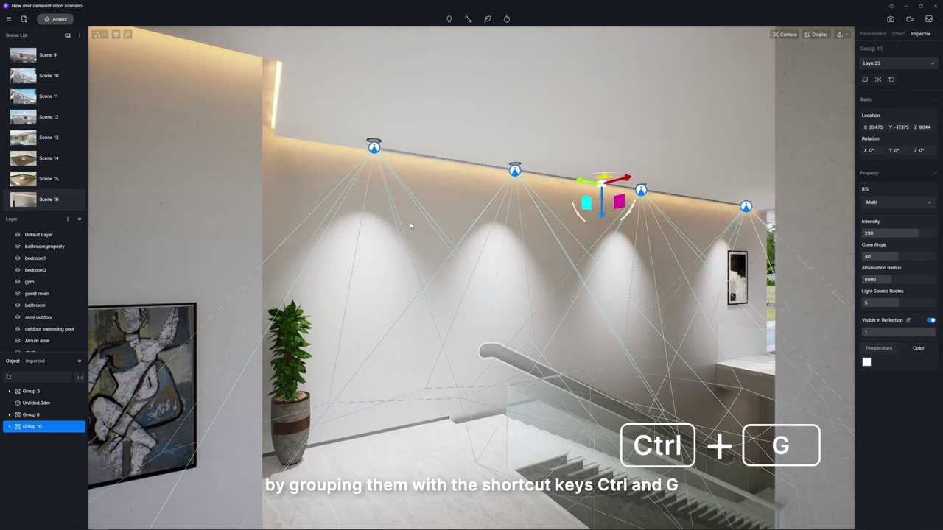
- Expand the new spotlight group and adjust the intensity and cone angle of all its lights together
click(9, 426)
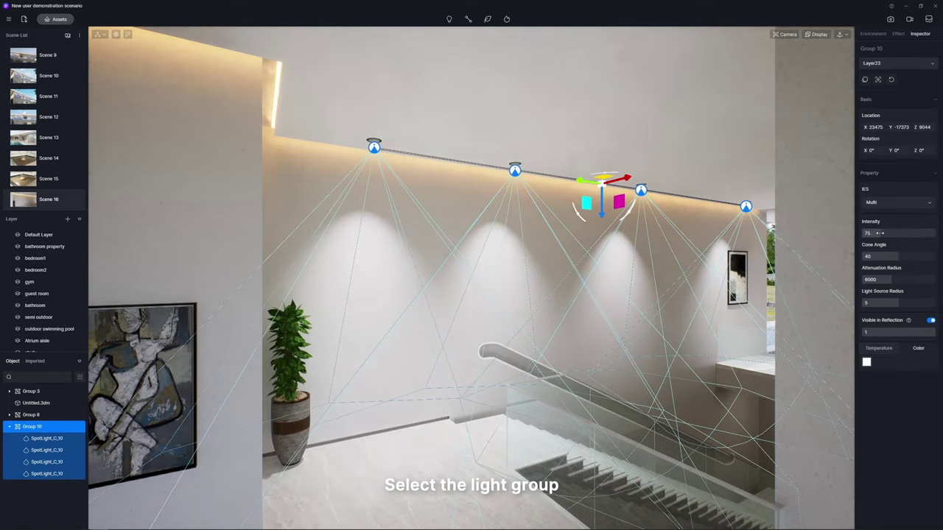
drag(924, 235, 927, 234)
drag(899, 257, 890, 284)
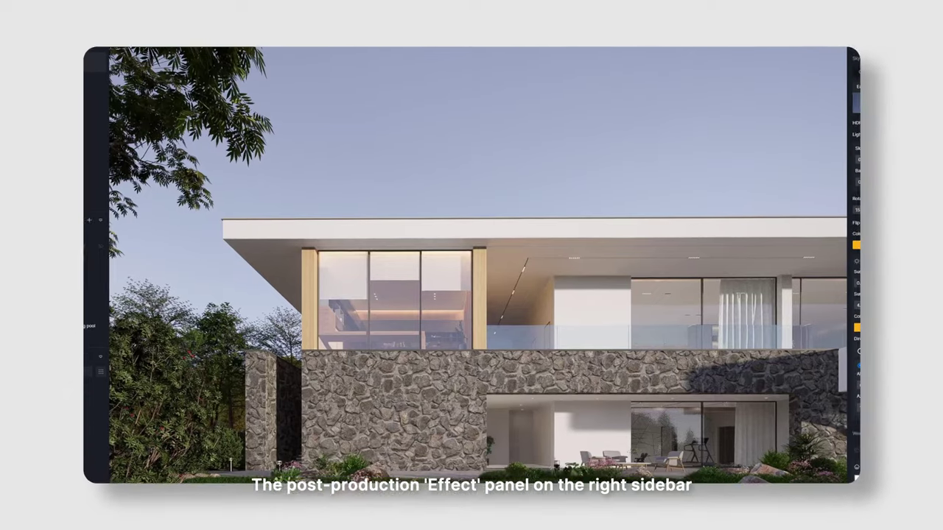
- Enable the LUT effect for the villa facade, try several presets, and apply Modern Dystopian Action at intensity 0.23
click(895, 38)
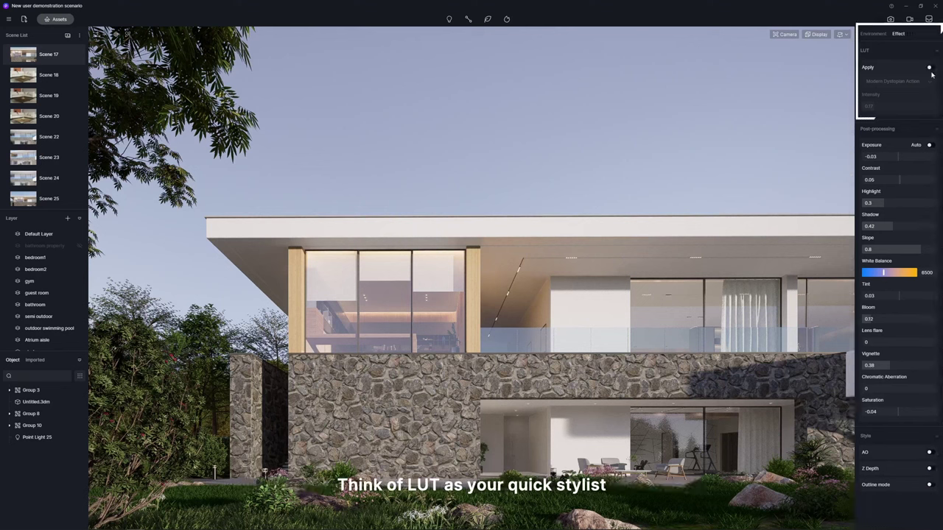
click(930, 67)
click(929, 81)
click(901, 118)
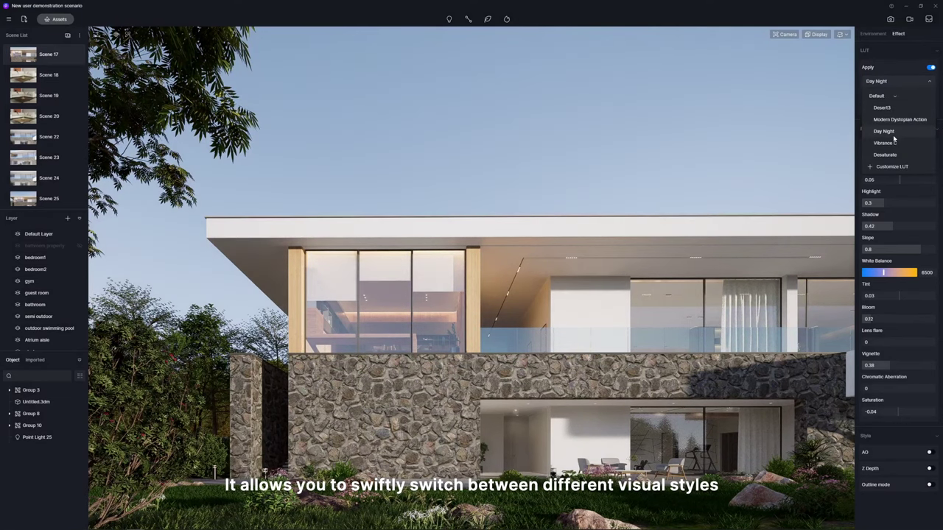
click(888, 143)
click(893, 82)
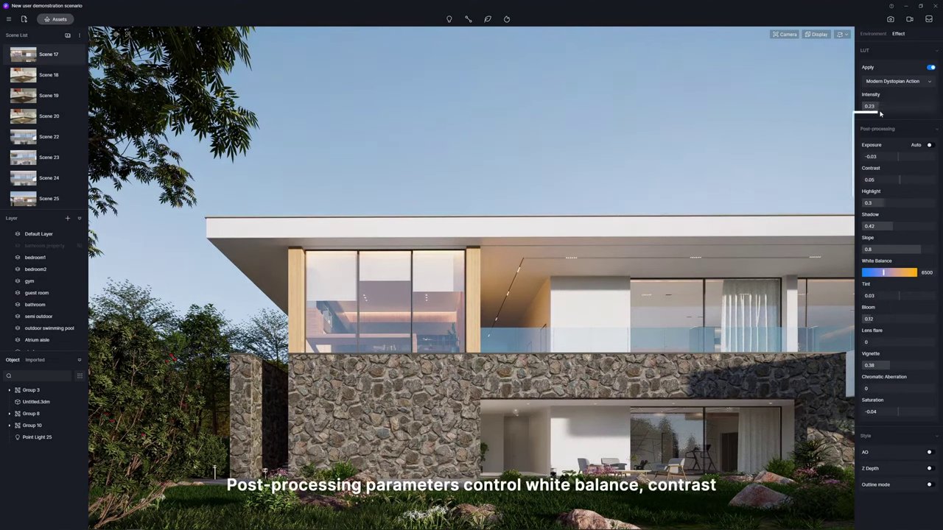
- Set post-processing contrast to -0.02, highlight to 0.41, shadow to 0.46, slope to 0.73, white balance to 7150 and bloom to 0.28
click(898, 181)
click(892, 204)
click(896, 226)
click(916, 249)
click(887, 273)
click(883, 319)
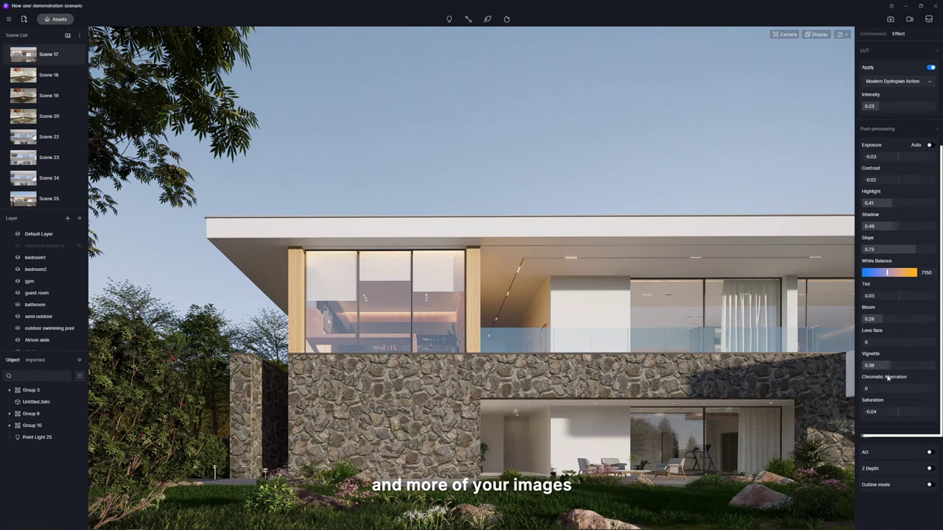
- Try the AO style on and off, and enable outline mode and adjust its settings
click(930, 454)
click(930, 453)
click(931, 485)
scroll(916, 467, down, 2)
drag(914, 442, 889, 442)
click(883, 465)
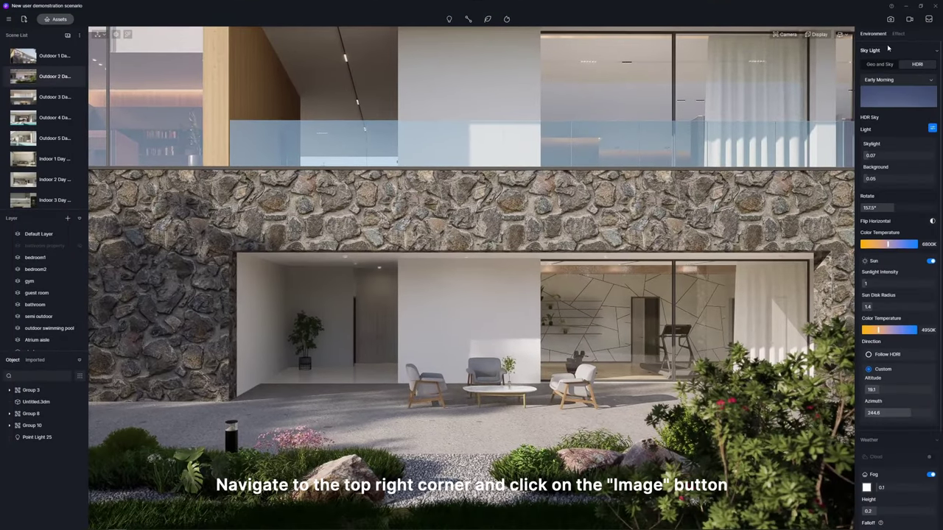
- Set up a still image render of the Outdoor 2 scene at the 2K preset size and review its channel map options
click(891, 20)
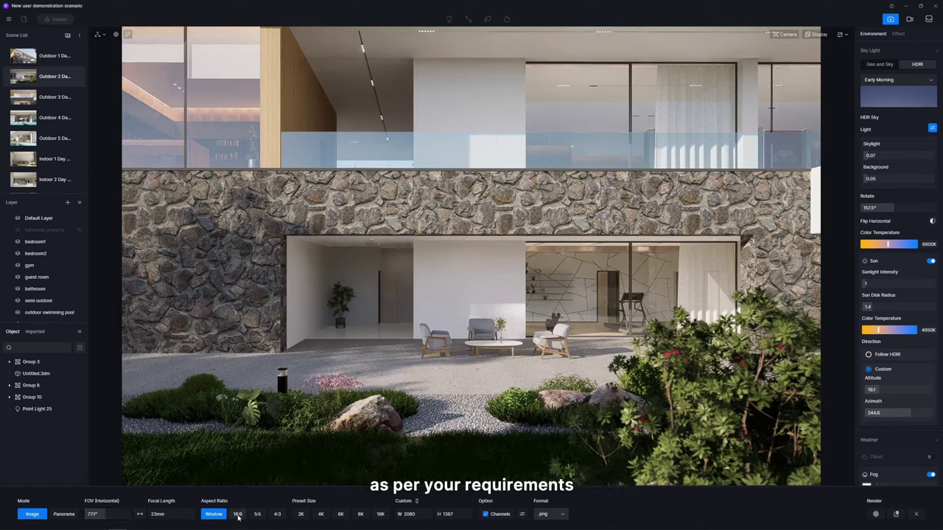
click(301, 514)
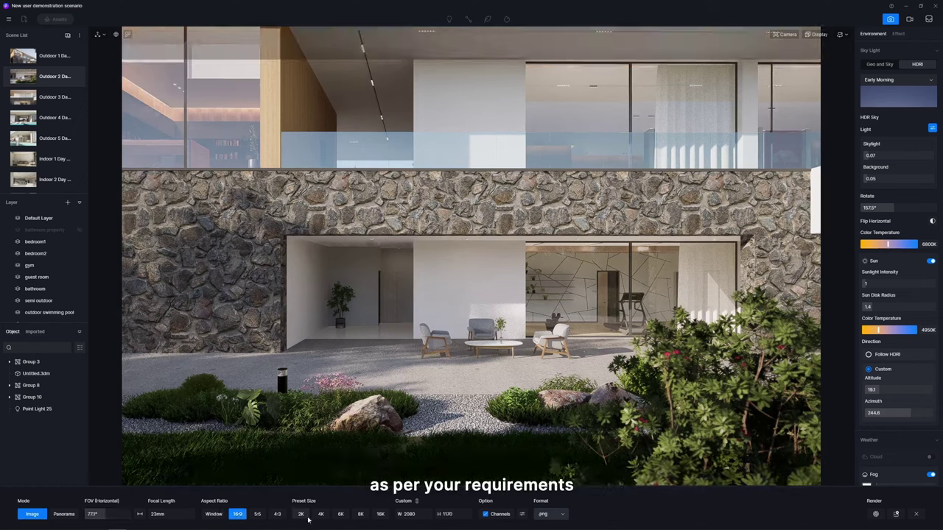
click(521, 515)
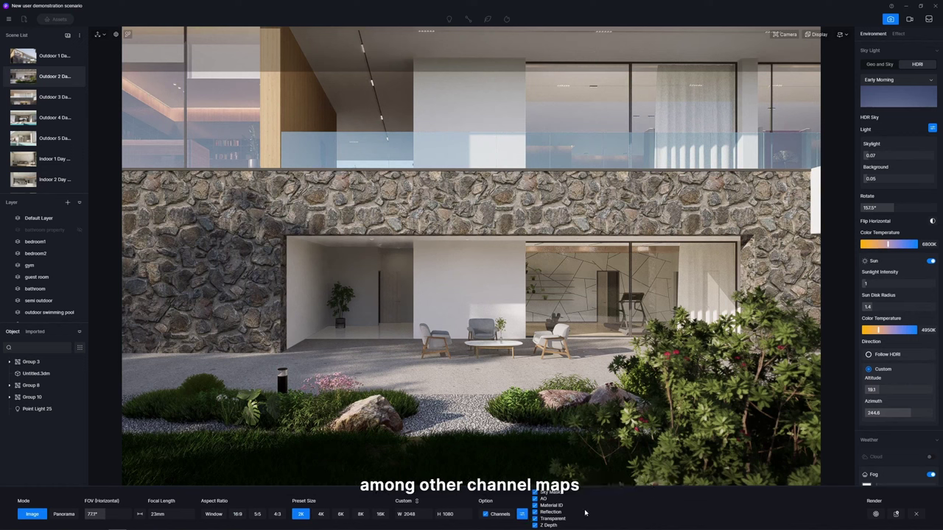
click(621, 513)
- Check the Panorama render options, return to Image mode and render the image as a PNG saved in the Pictures folder
click(65, 514)
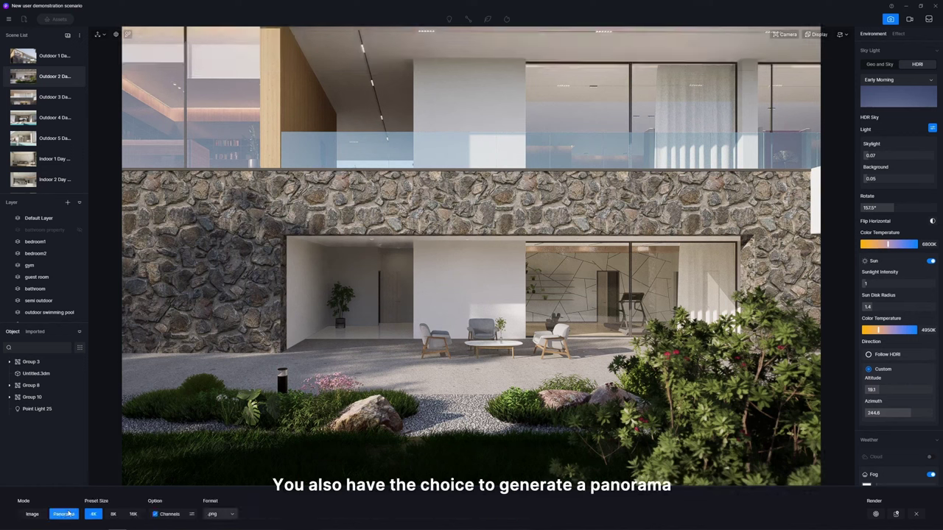
click(31, 514)
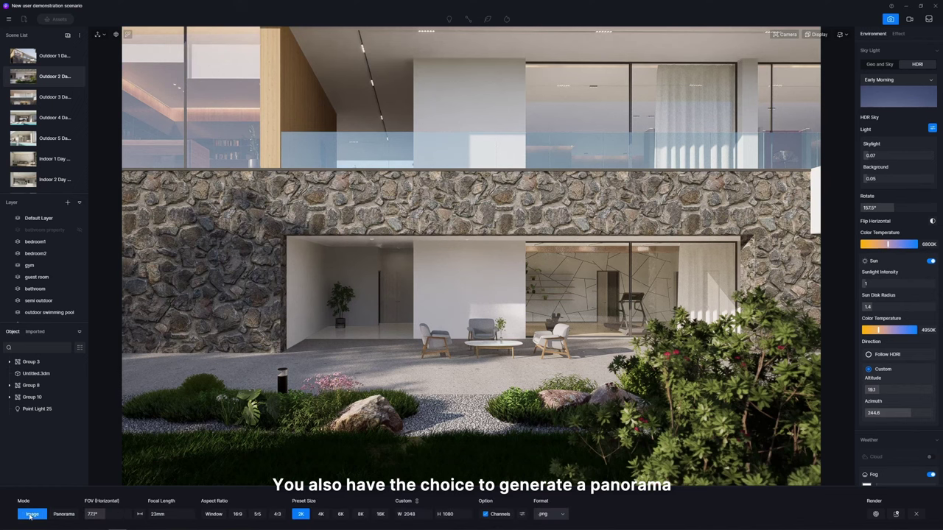
click(876, 515)
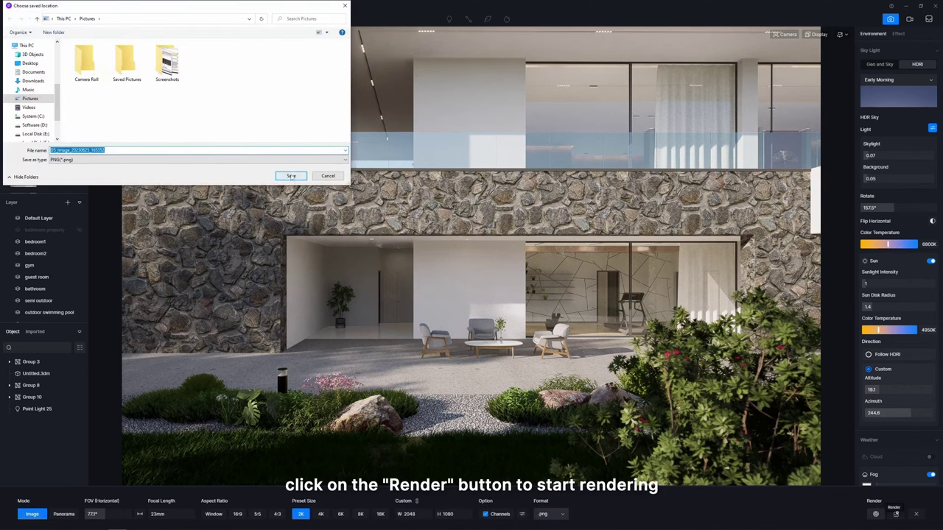
click(291, 176)
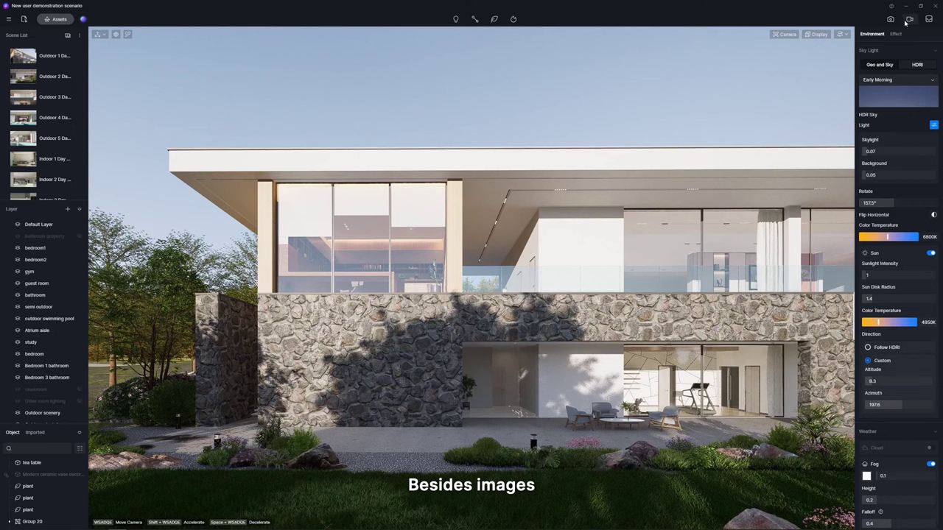
- Start a new video clip and add the current villa view as its first keyframe
click(910, 20)
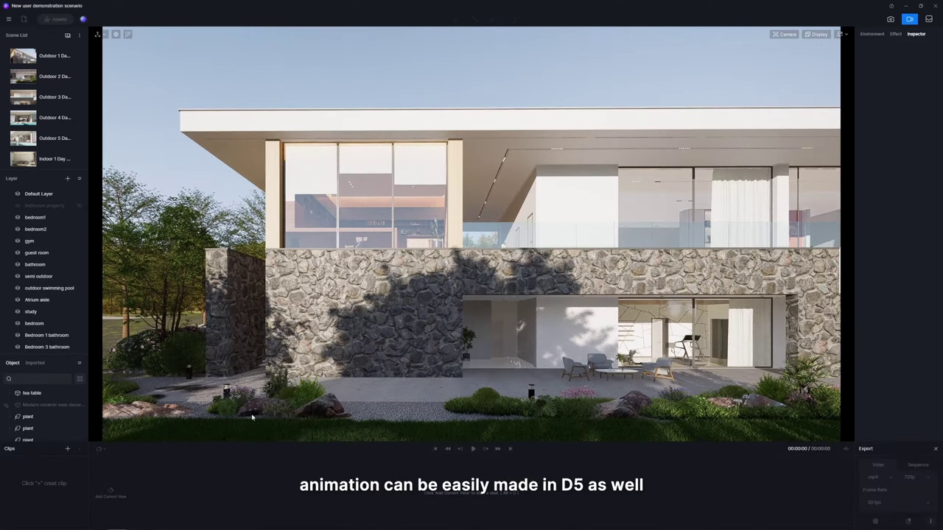
click(67, 451)
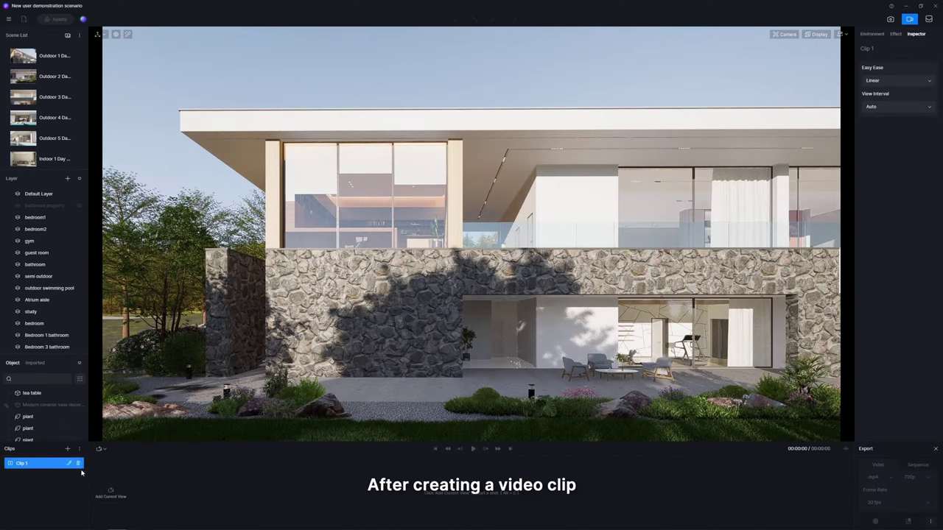
click(110, 492)
- Move the camera sideways to the right, set the sun altitude to 21 and azimuth to 215.2, and add this view as the second keyframe
key(d)
key(d)
key(d)
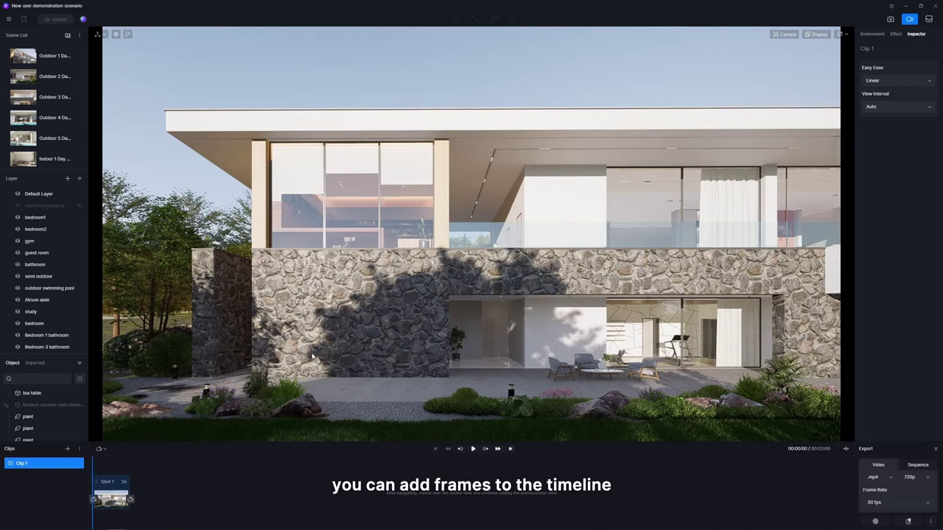
click(873, 35)
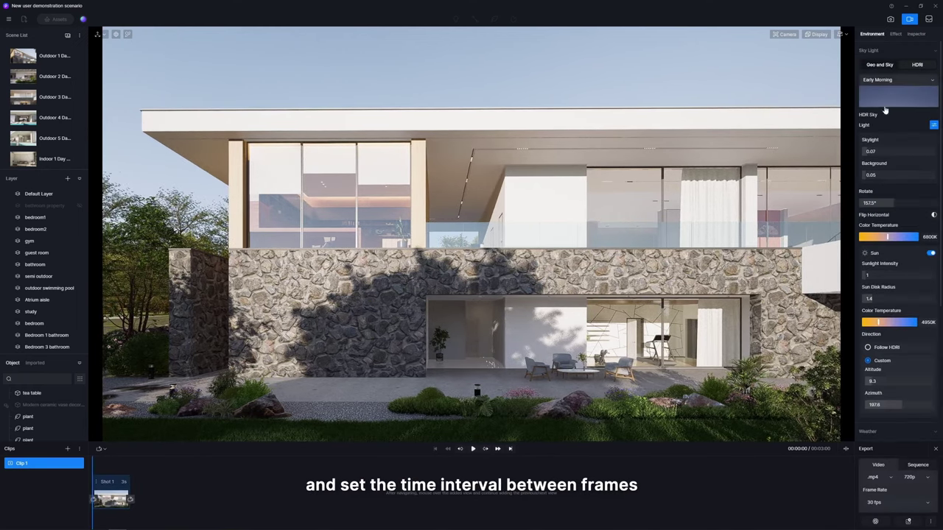
drag(874, 382, 905, 405)
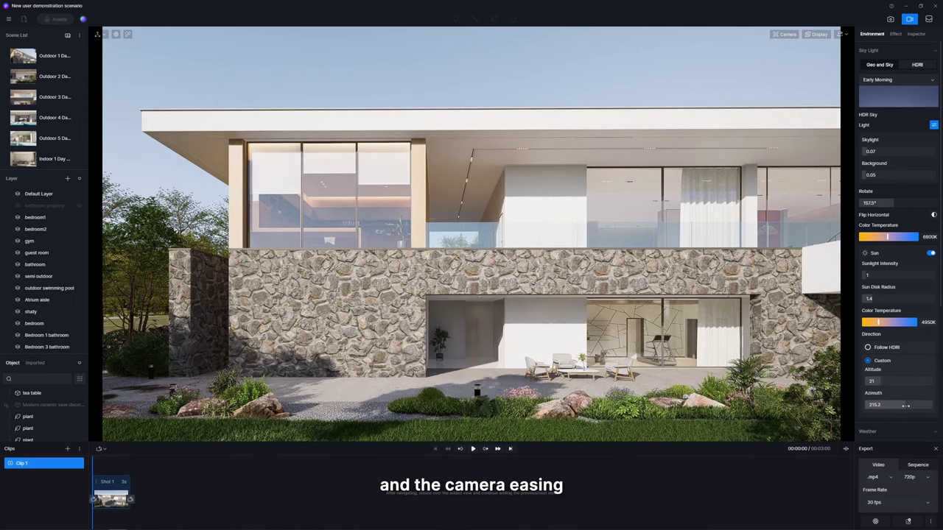
click(131, 501)
click(132, 483)
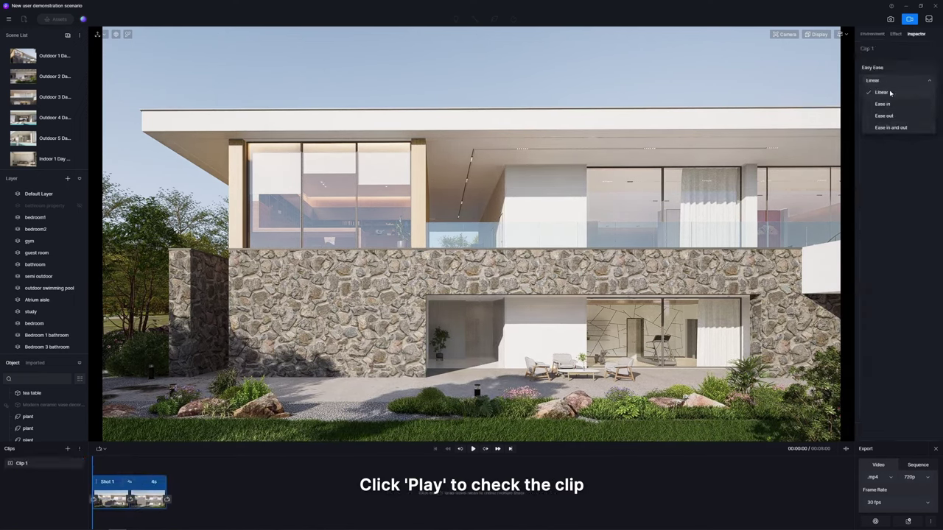
- Play back Clip 1 and render it as an mp4 video at 720p and 30 fps
click(474, 449)
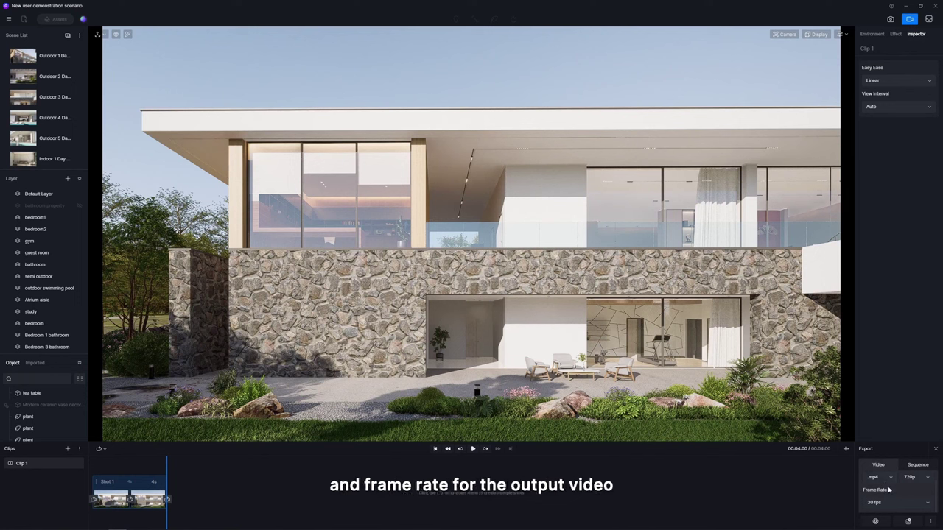
click(877, 521)
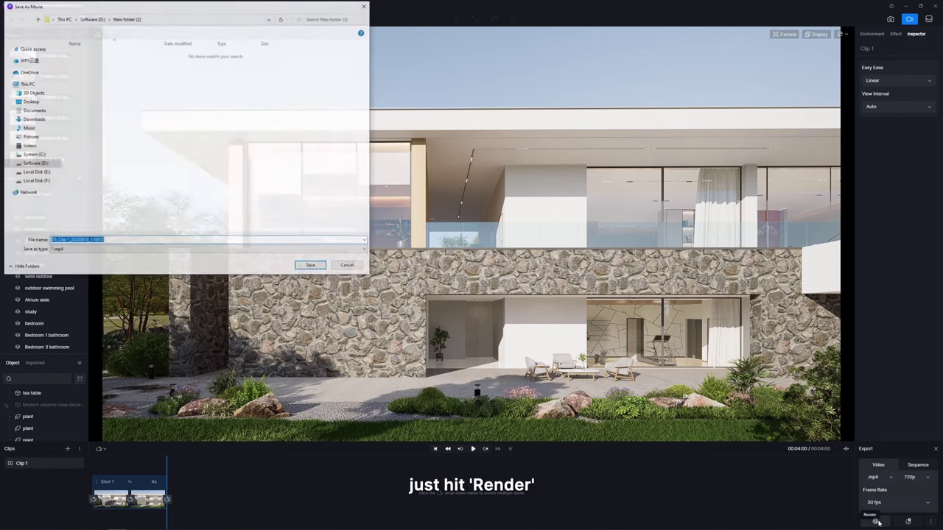
click(310, 267)
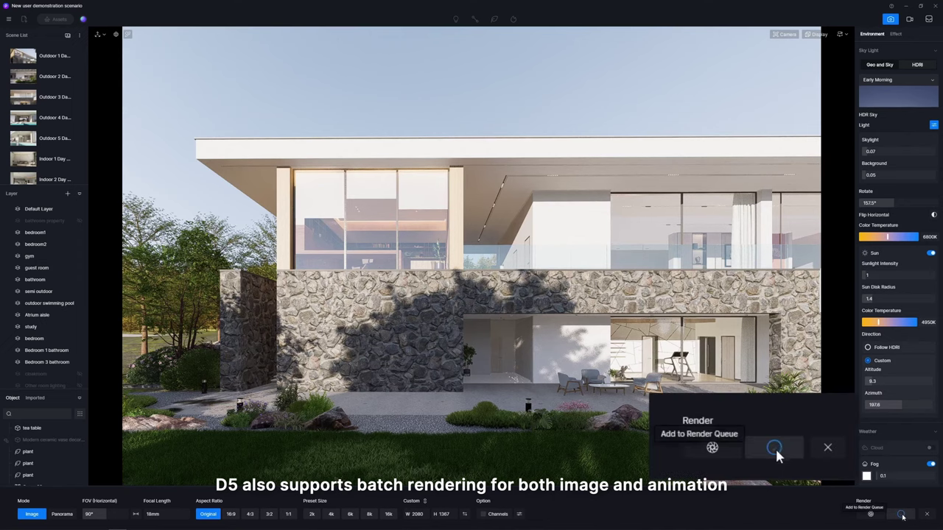
- Add the image and Clip 1 to the render queue, select all pending items and render them as a batch
click(910, 20)
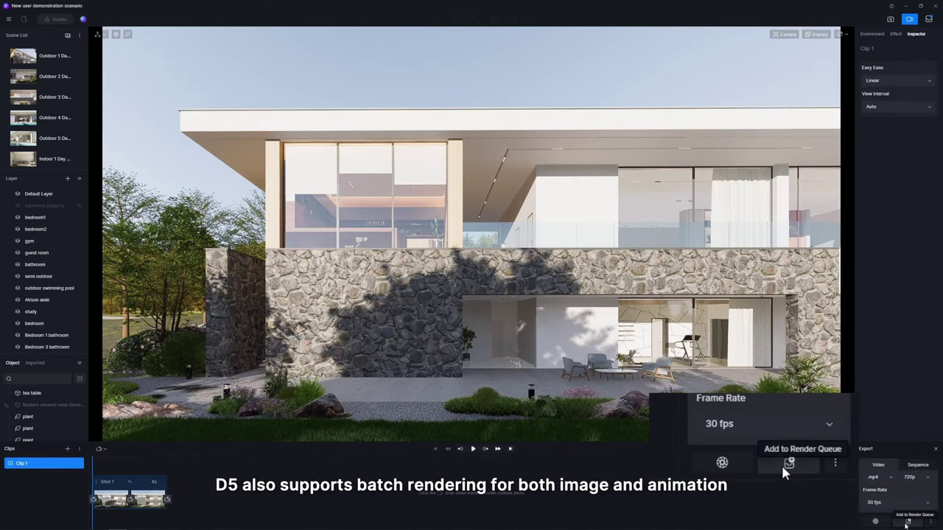
click(930, 24)
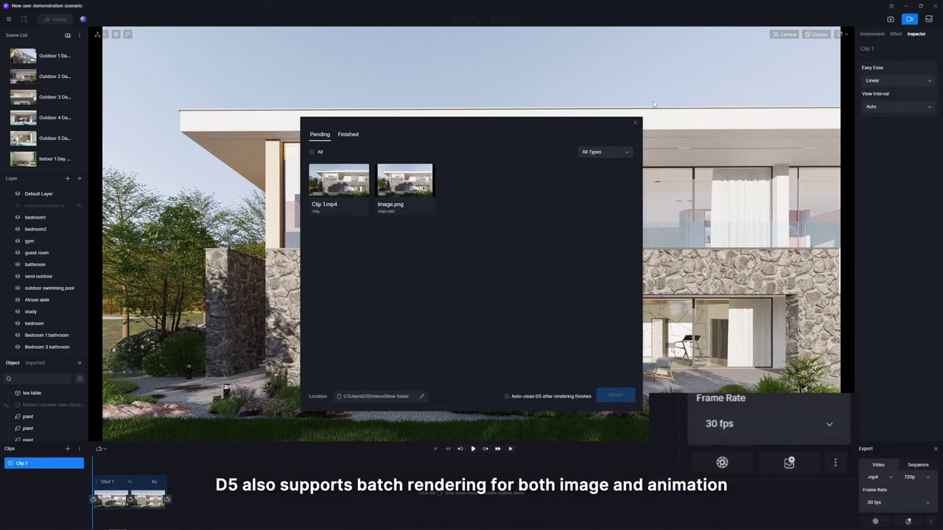
click(311, 153)
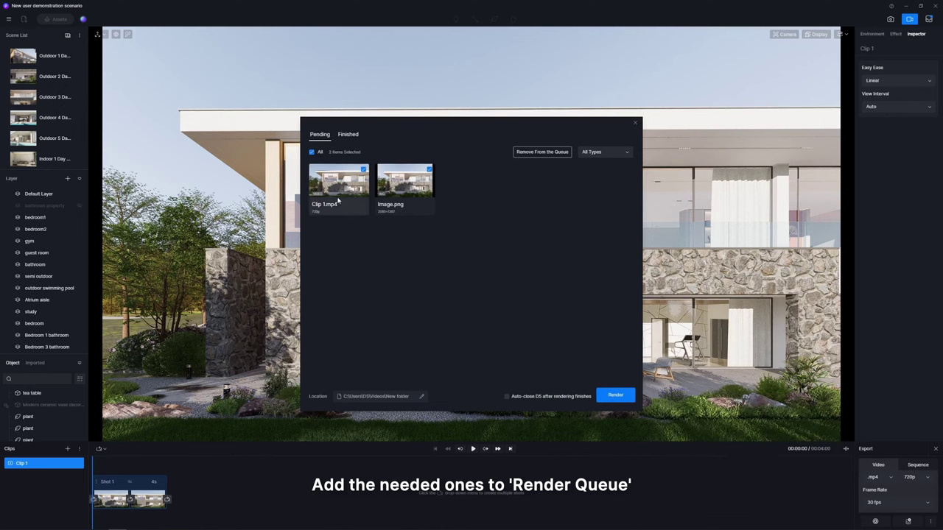
click(614, 396)
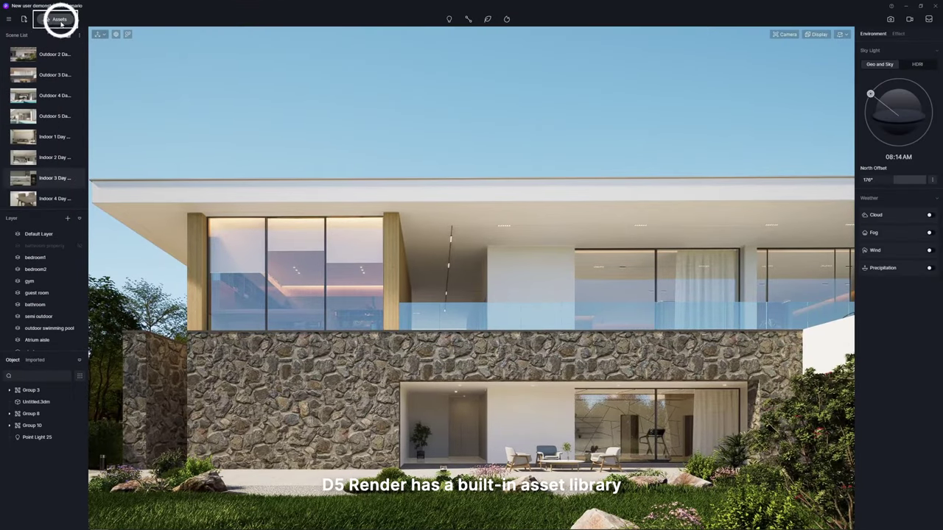
- Browse the online asset library's model, material and particle collections
click(60, 23)
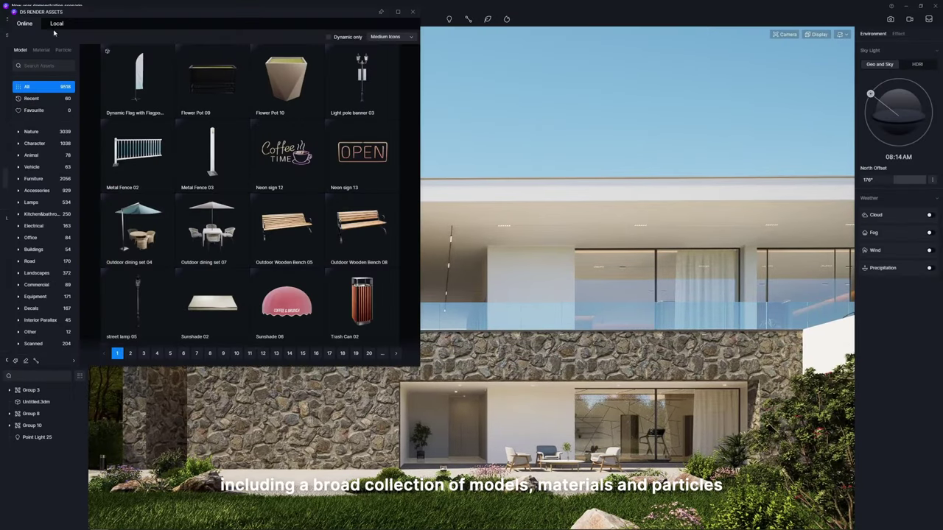
click(40, 49)
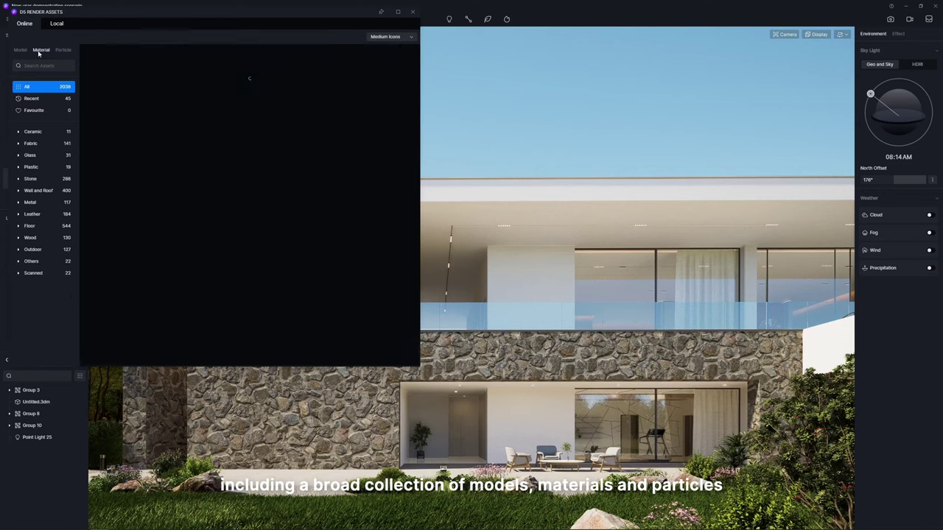
click(63, 49)
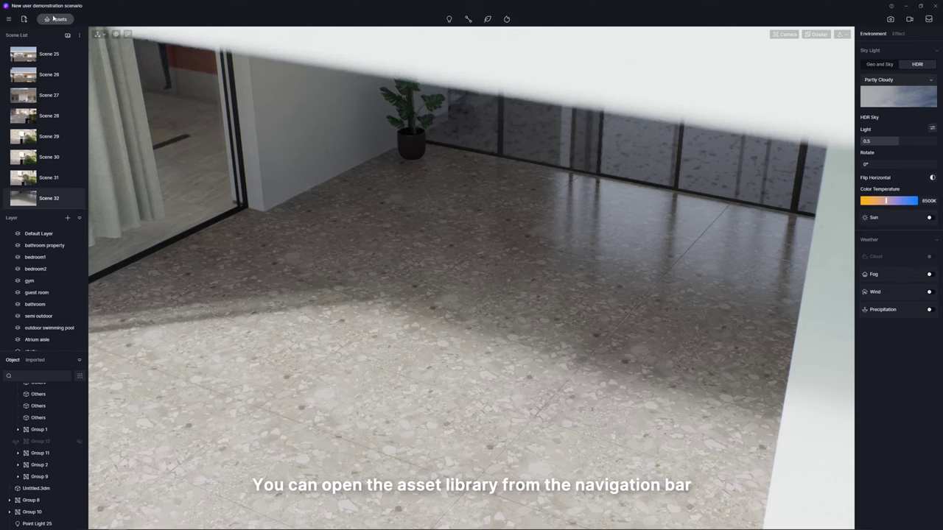
- Place the Japanese-style leisure sofa set on the terrazzo floor and edit its cloth material's base color
click(54, 19)
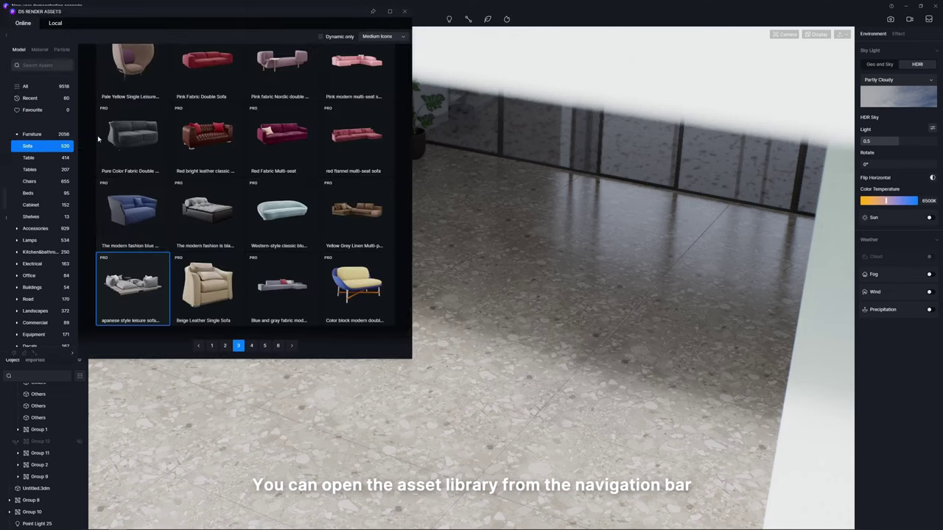
click(136, 299)
drag(454, 326, 508, 335)
click(495, 343)
click(868, 143)
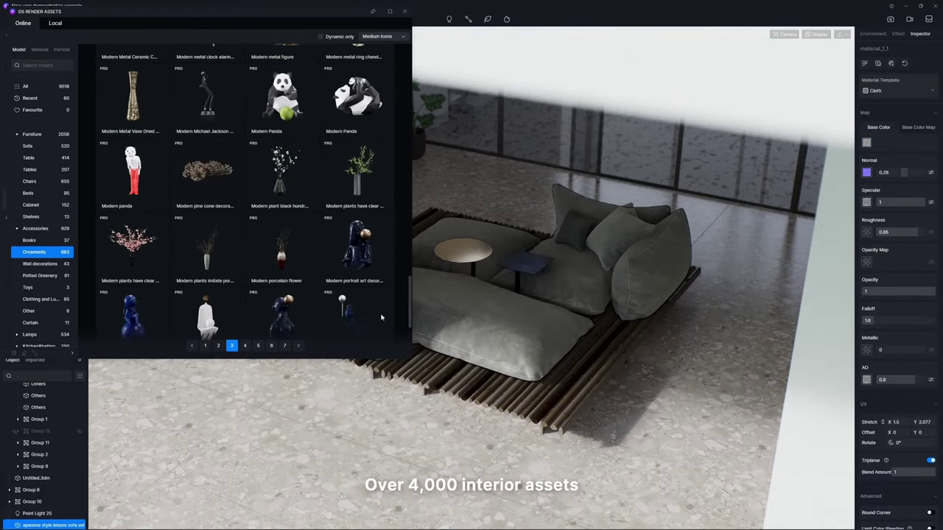
- Place the black-vase modern plant ornament on the sofa set's round table and the cloth slippers 01 on the floor
scroll(381, 317, down, 1)
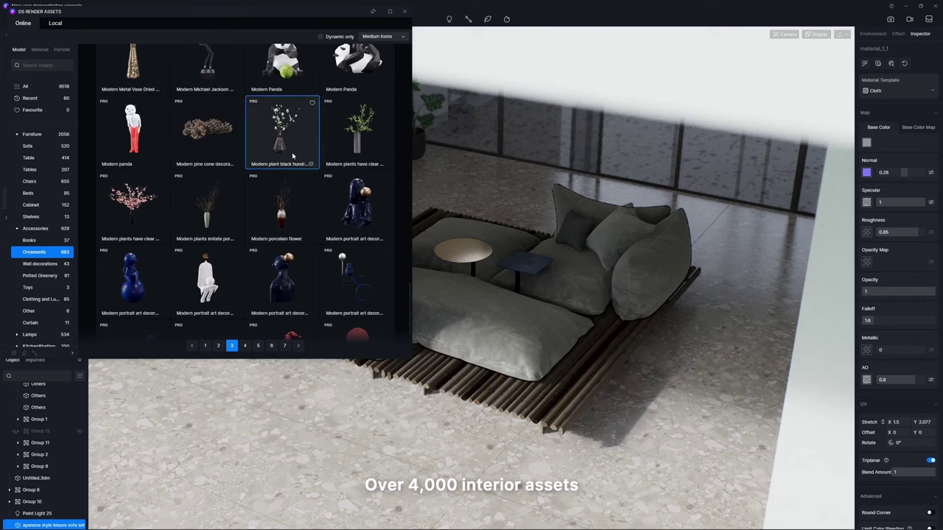
click(283, 129)
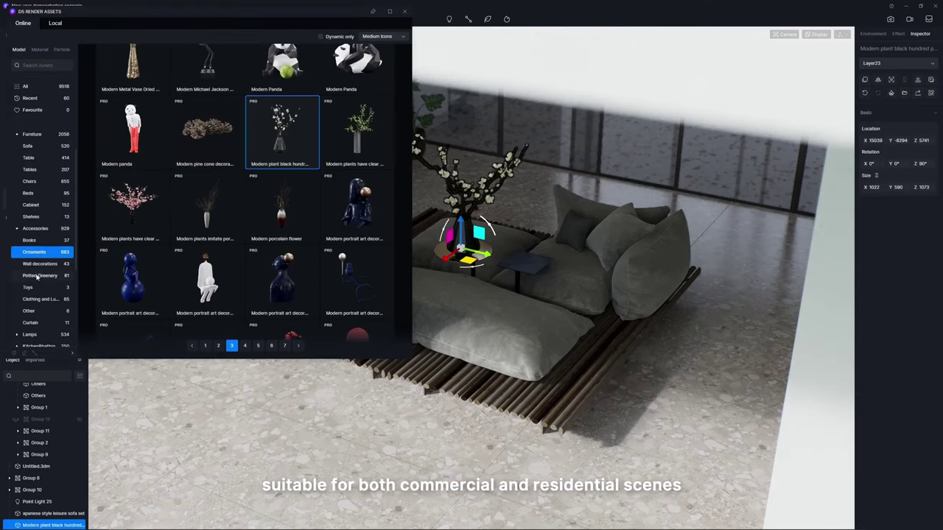
click(38, 273)
click(273, 148)
click(358, 426)
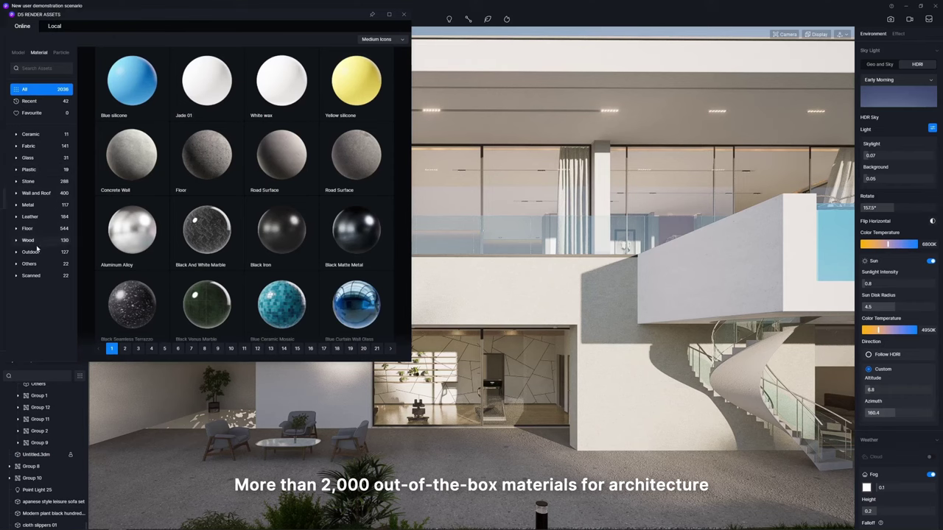
- Apply a rough stone material from the library to the villa's white exterior wall and adjust its UV stretch
click(44, 275)
scroll(230, 250, down, 9)
click(133, 249)
click(404, 14)
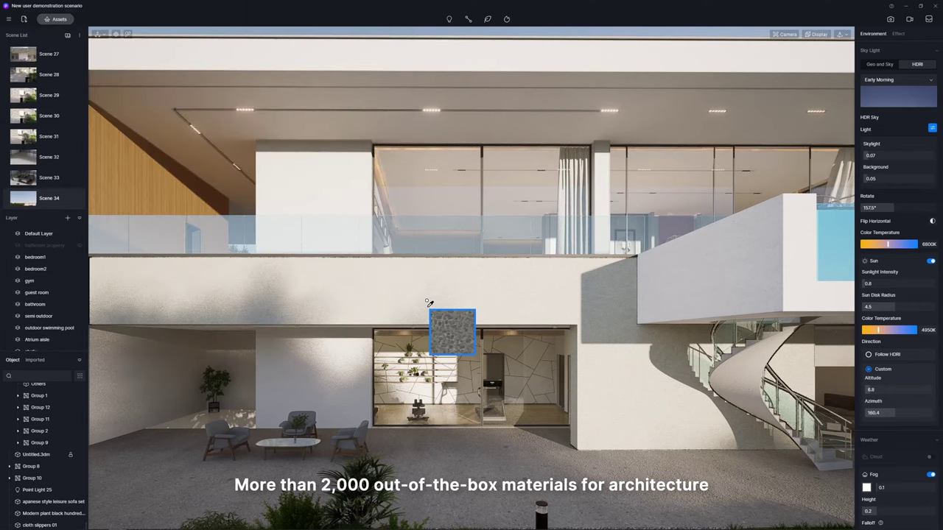
click(429, 303)
drag(428, 303, 430, 303)
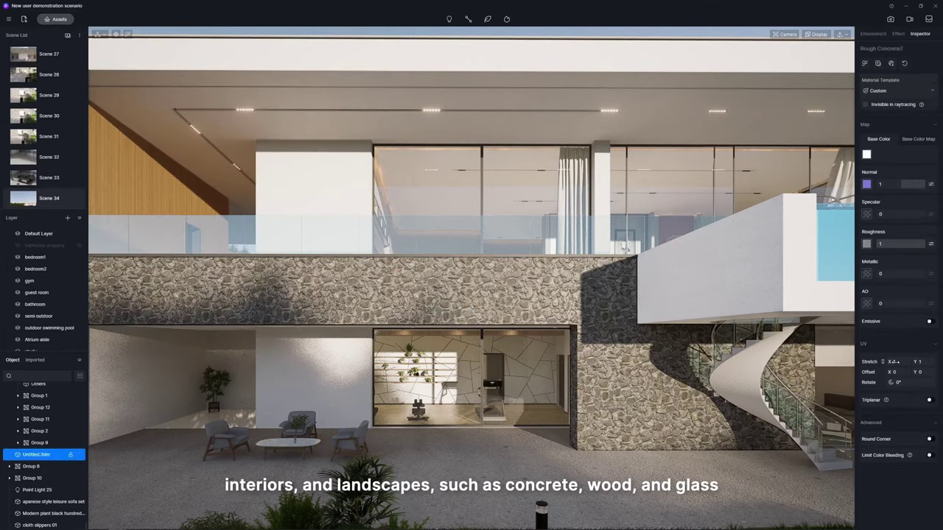
drag(884, 370, 876, 372)
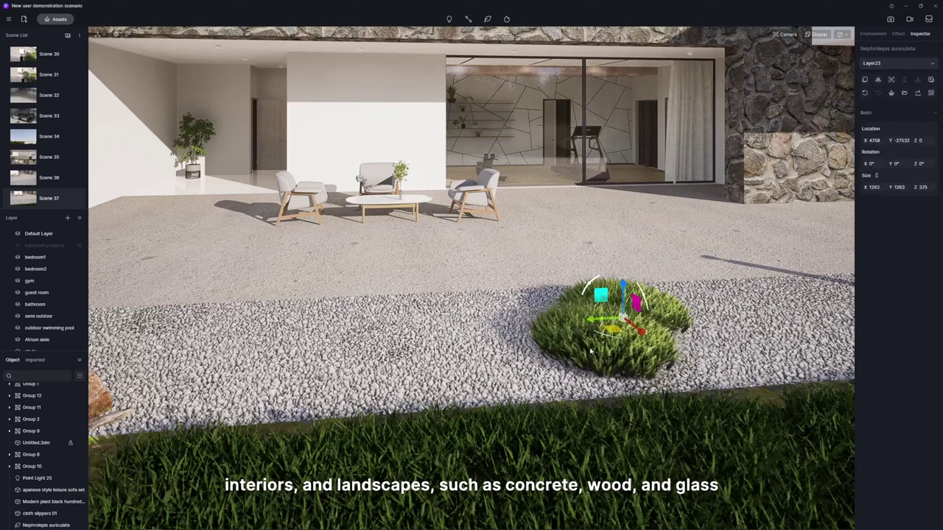
- Copy the Nephrolepis auriculata along the gravel bed and add a Ruellia brittoniana Leonard 01 plant
drag(611, 302, 305, 327)
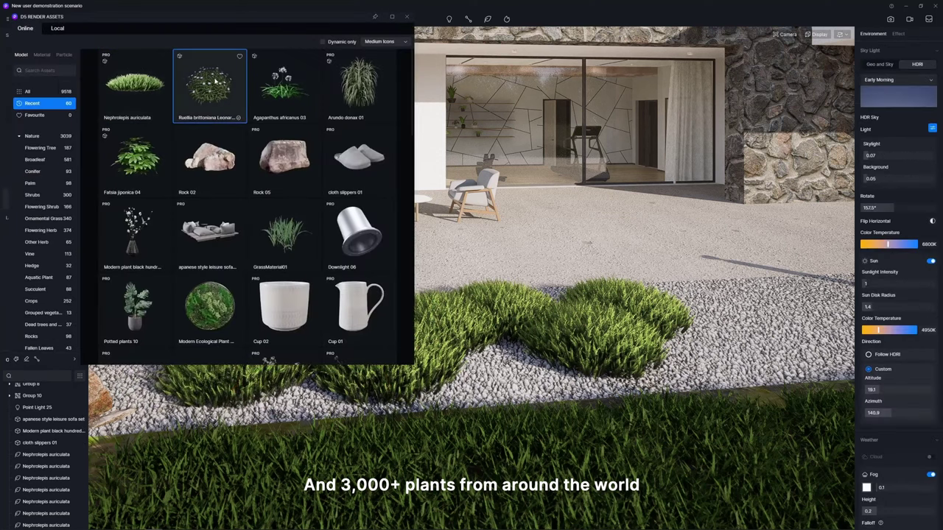
click(209, 85)
click(363, 323)
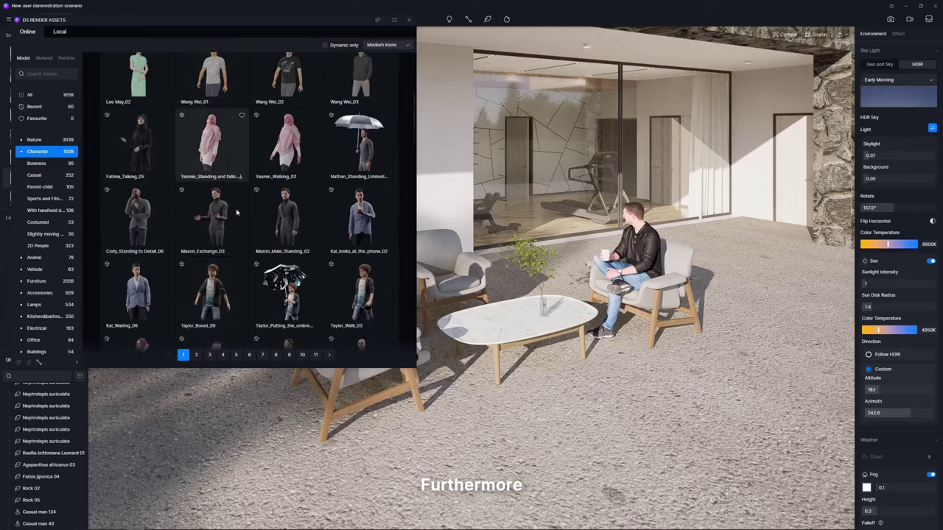
- Seat another casual man character at the patio table and pick the Lana_Running_03 character for the gym treadmill
scroll(234, 221, down, 10)
scroll(234, 221, down, 15)
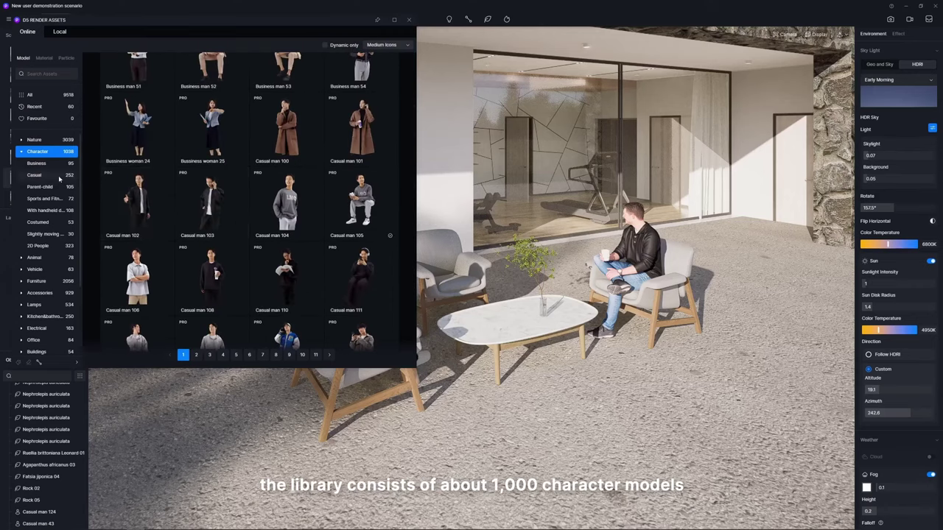
click(409, 20)
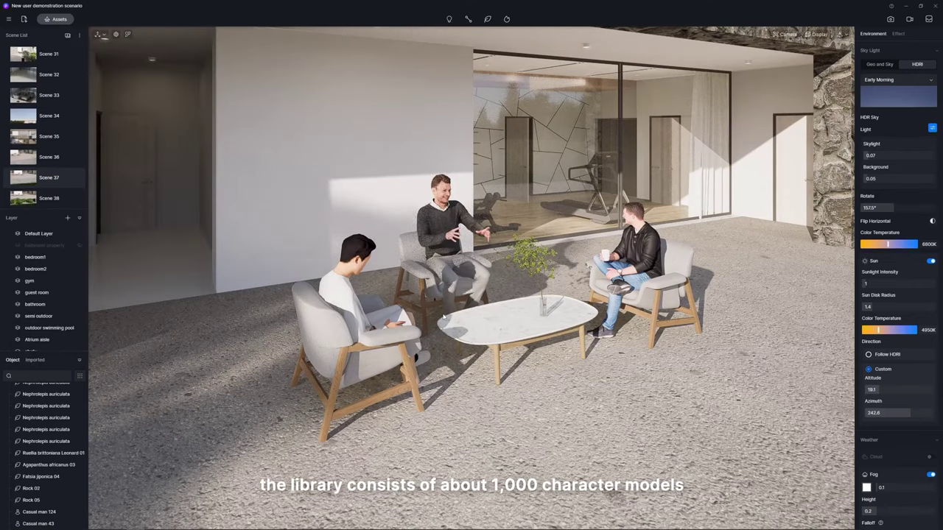
click(444, 317)
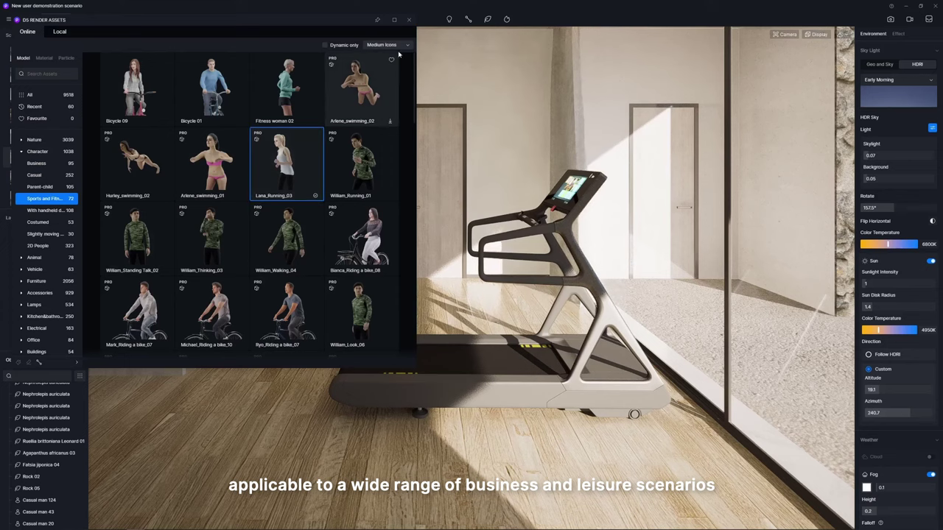
click(409, 20)
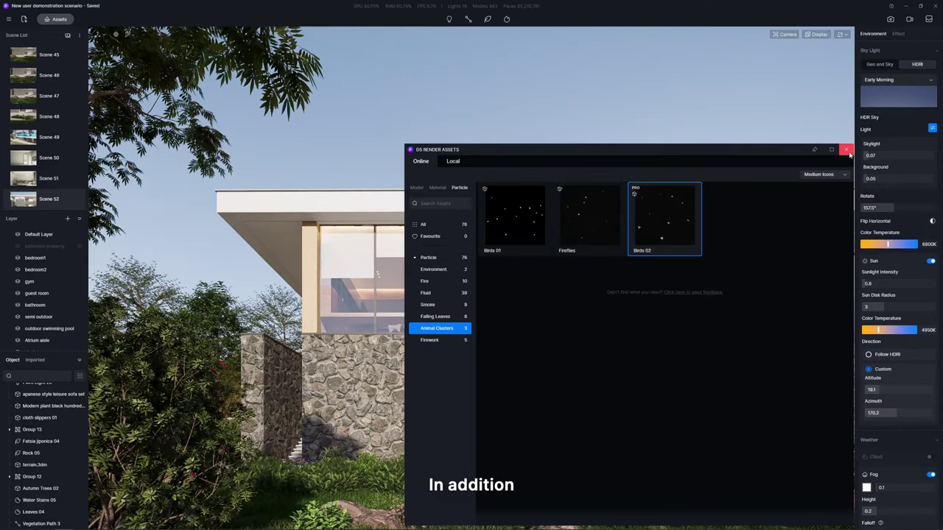
- Place the Birds 02 particle effect by the villa's roof corner and adjust its particle size
click(847, 150)
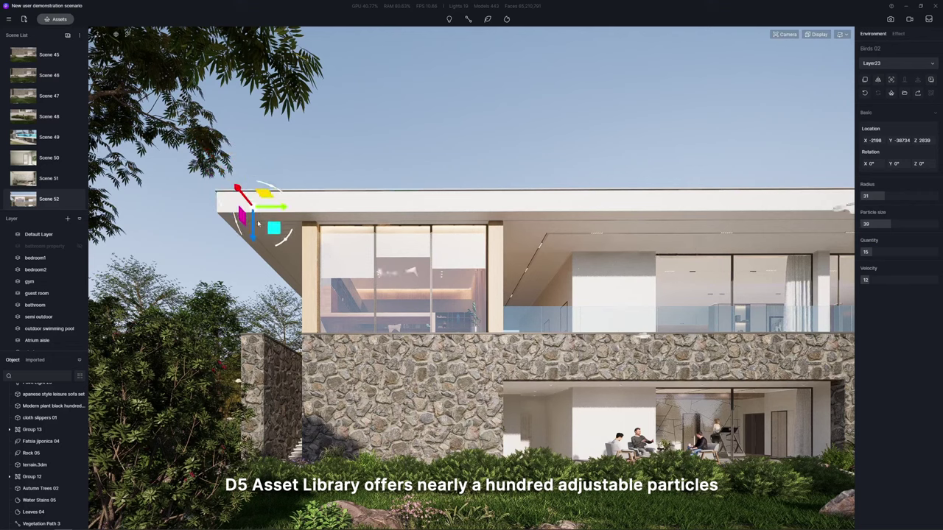
click(256, 204)
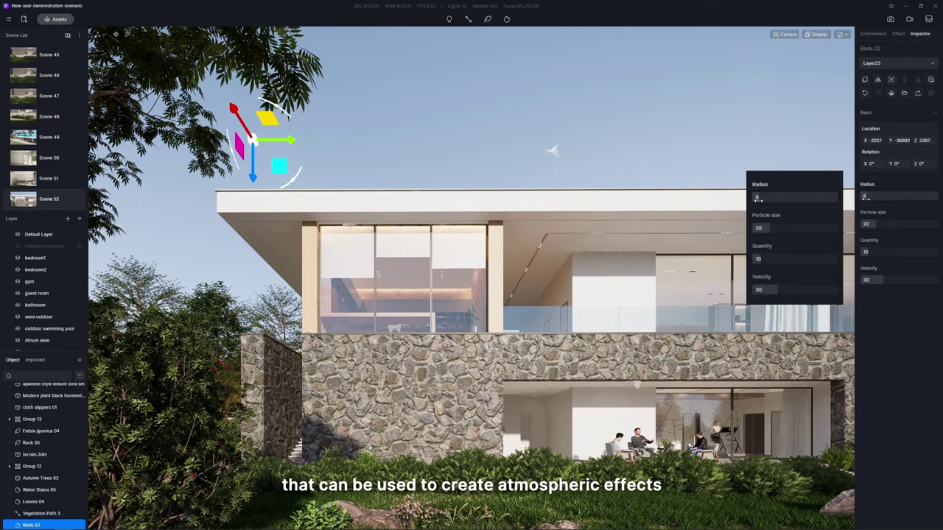
drag(876, 225, 871, 224)
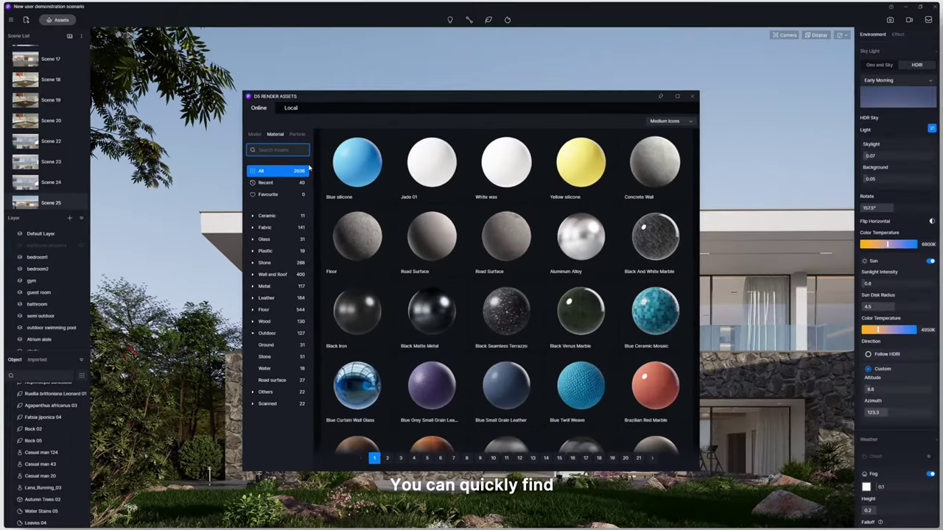
- Search the asset library's models for "building" and look through the matching assets
text(g)
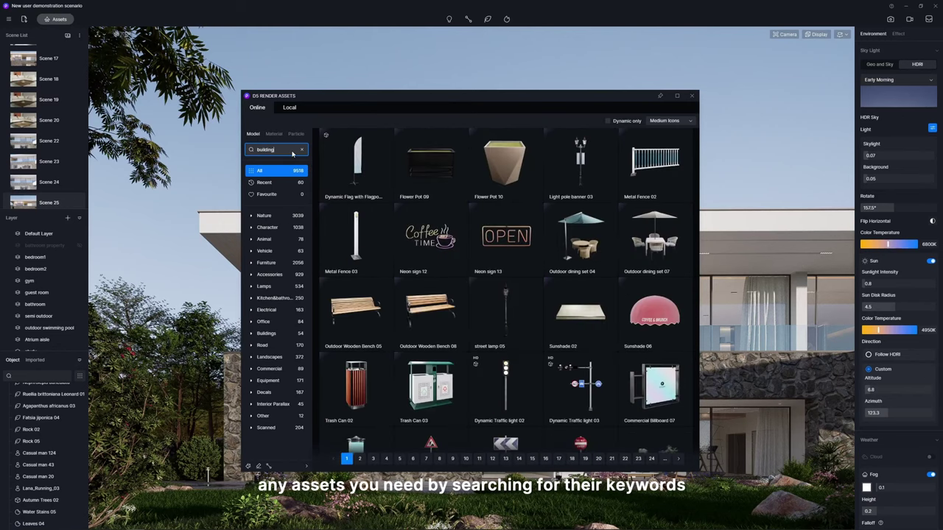
key(Return)
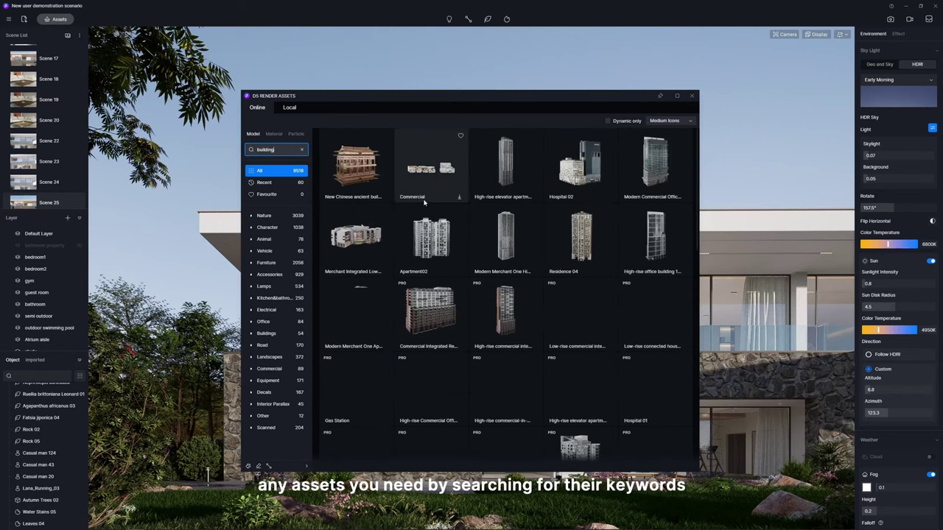
scroll(442, 230, down, 2)
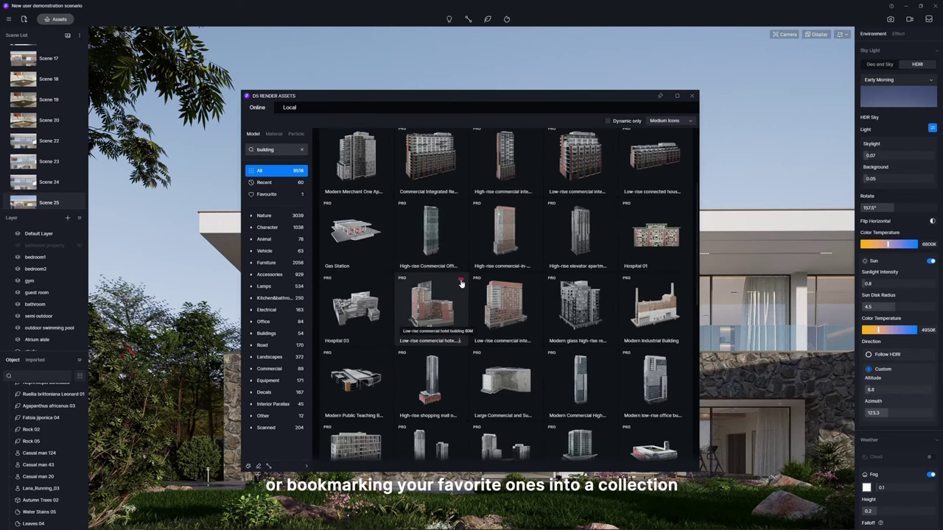
- Bookmark two low-rise commercial building models as favourites and show the favourites collection
click(461, 281)
click(536, 281)
click(282, 195)
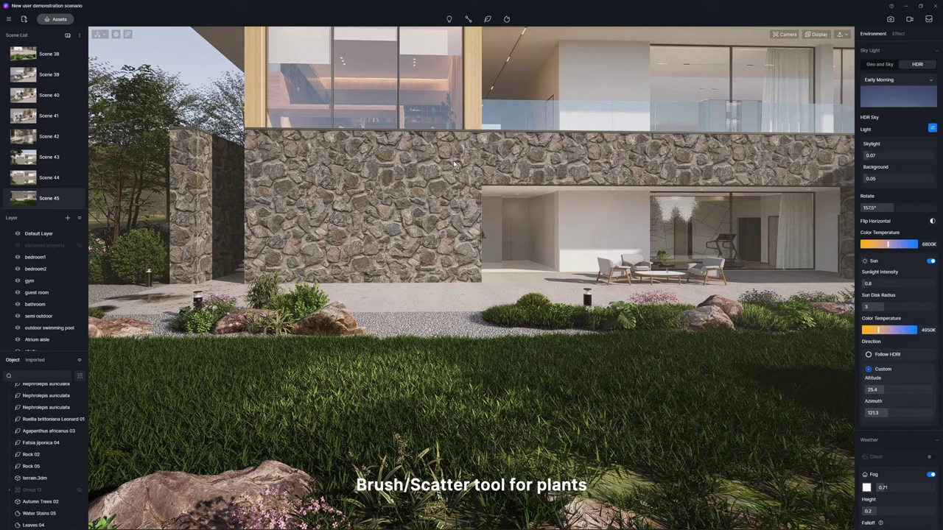
- Paint plants from the Shrubs category across the front lawn with the vegetation Brush
click(491, 21)
click(483, 35)
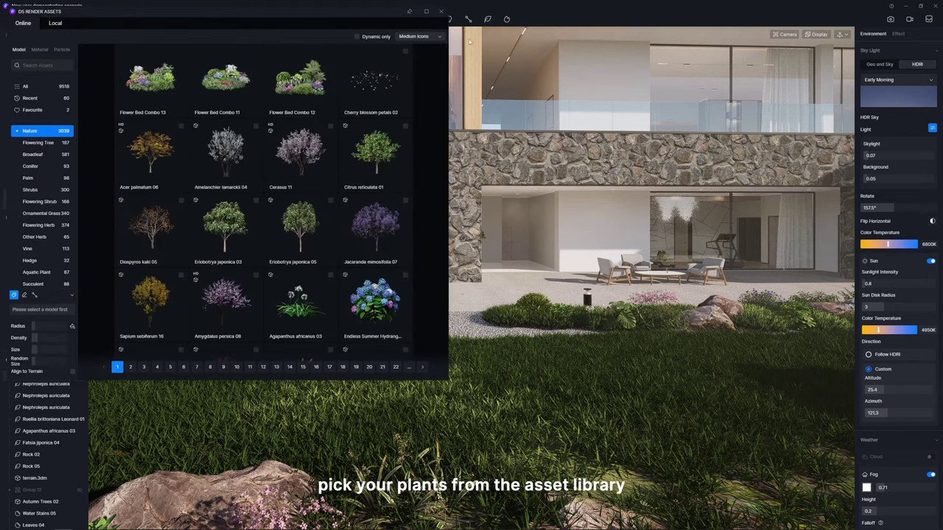
click(42, 190)
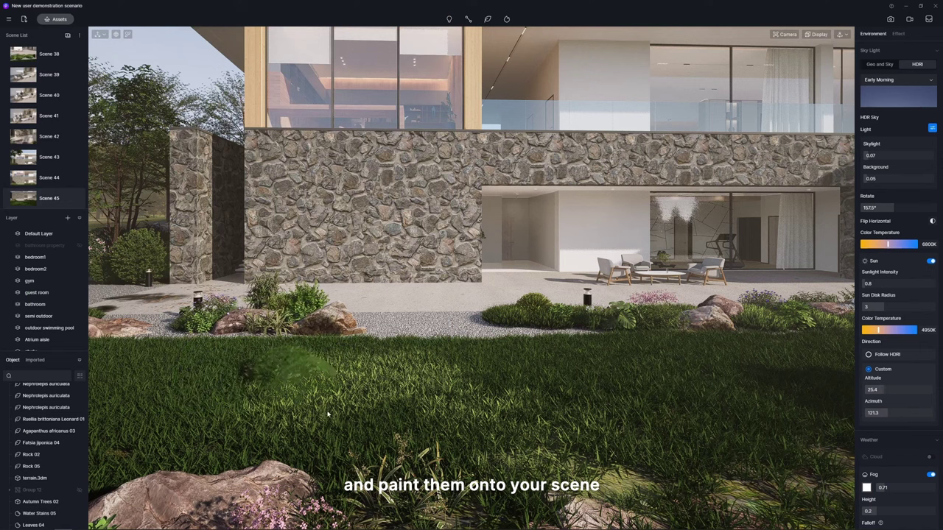
drag(295, 383, 529, 402)
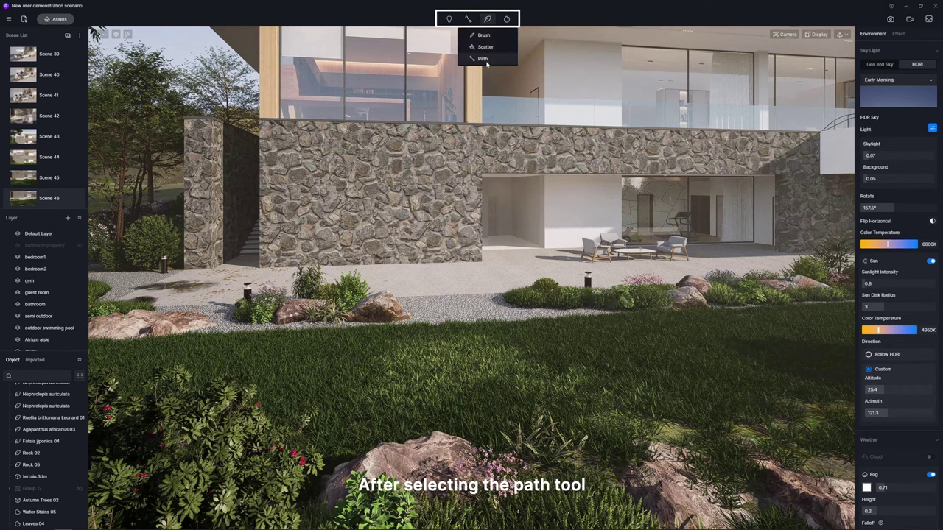
- Draw a vegetation path of Sabina chinensis shrubs across the lawn along the gravel strip
click(487, 63)
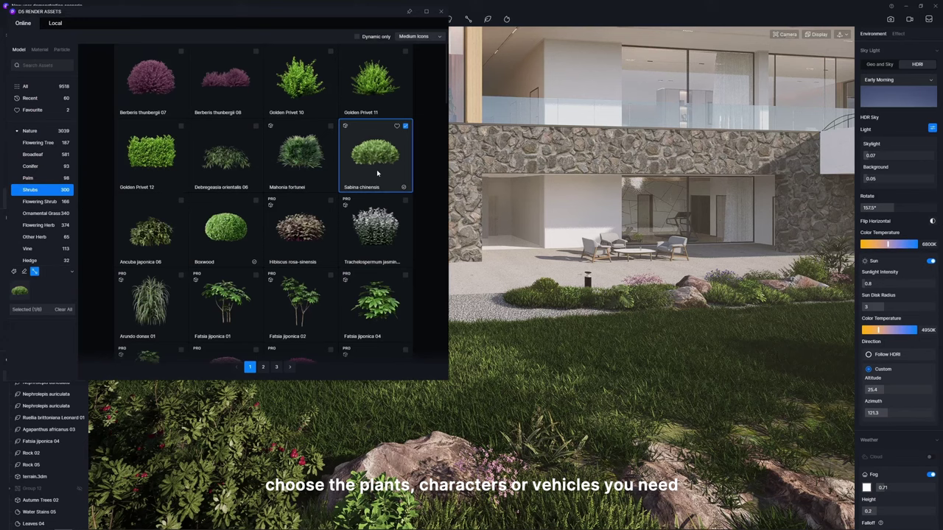
click(441, 12)
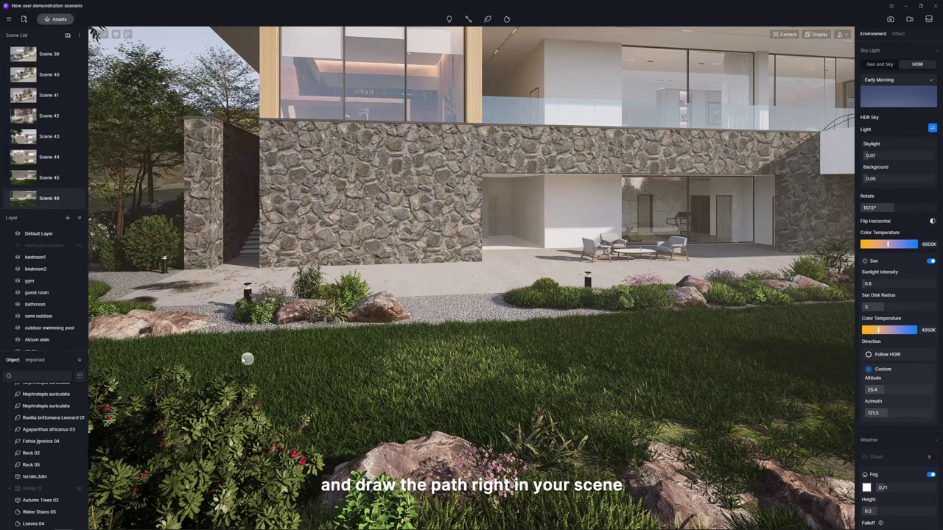
click(809, 322)
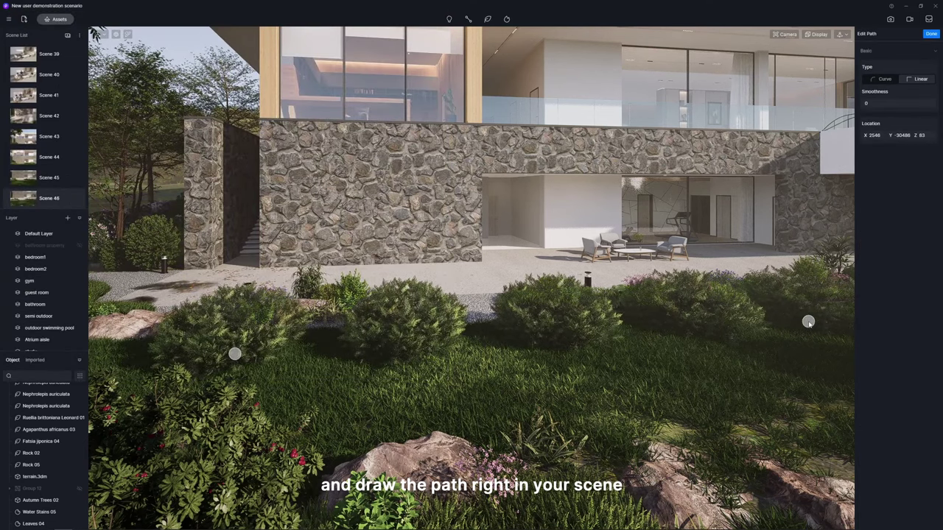
right_click(804, 322)
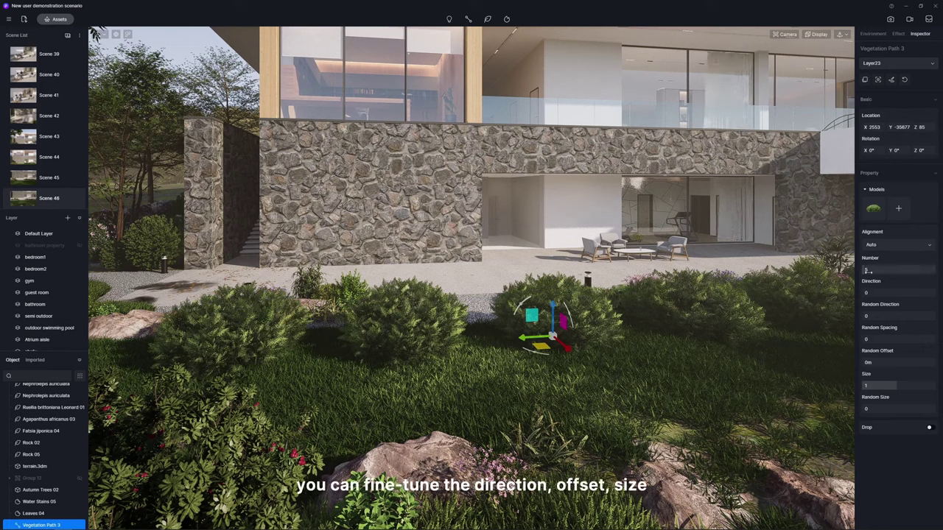
- Set the vegetation path's number to 9, direction to 52.2 and random direction to 0.18, and adjust random spacing, offset and size
drag(868, 271, 885, 293)
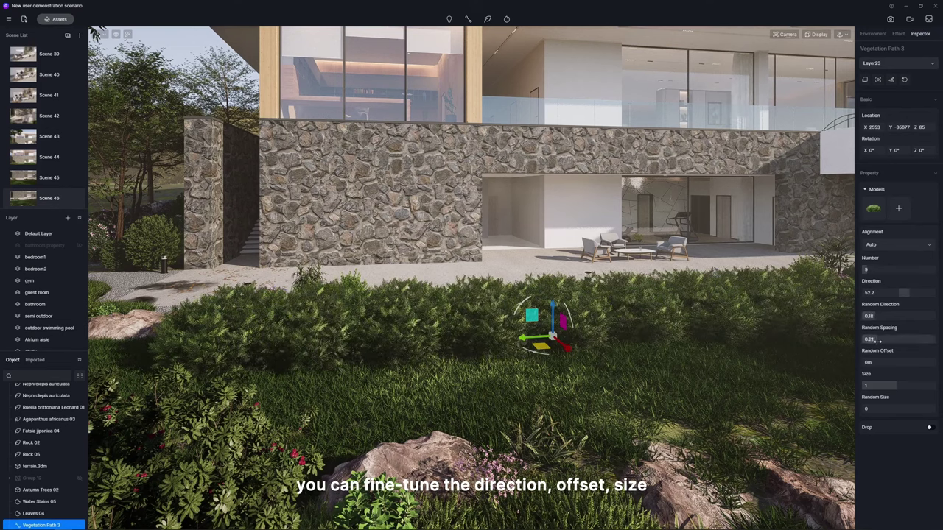
drag(877, 341, 874, 341)
drag(864, 364, 879, 411)
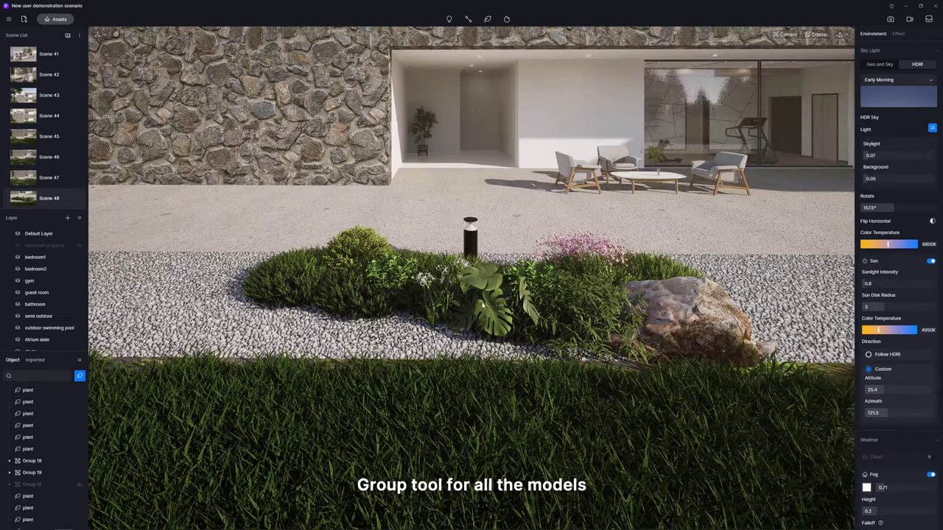
- Group the gravel bed's plants and rock, and place Group 20_1 from the local library onto the empty gravel
click(484, 306)
click(406, 274)
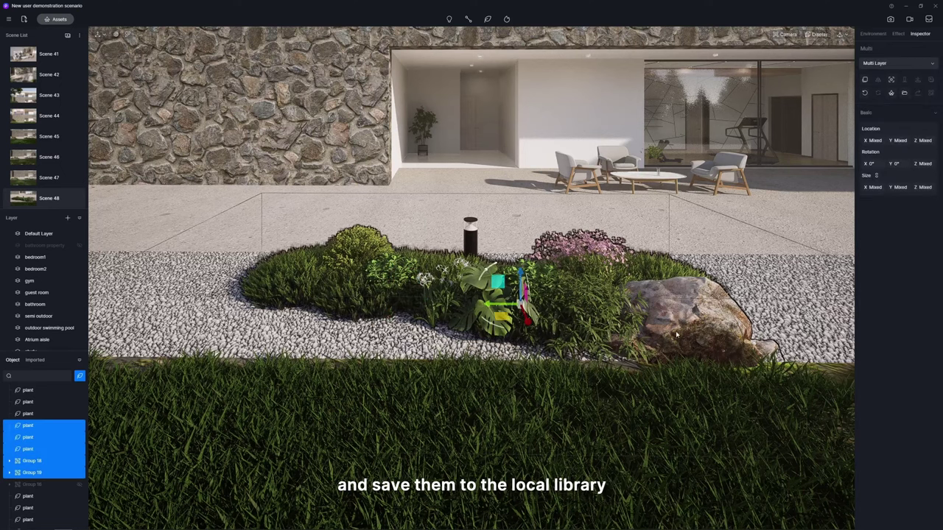
key(ctrl+g)
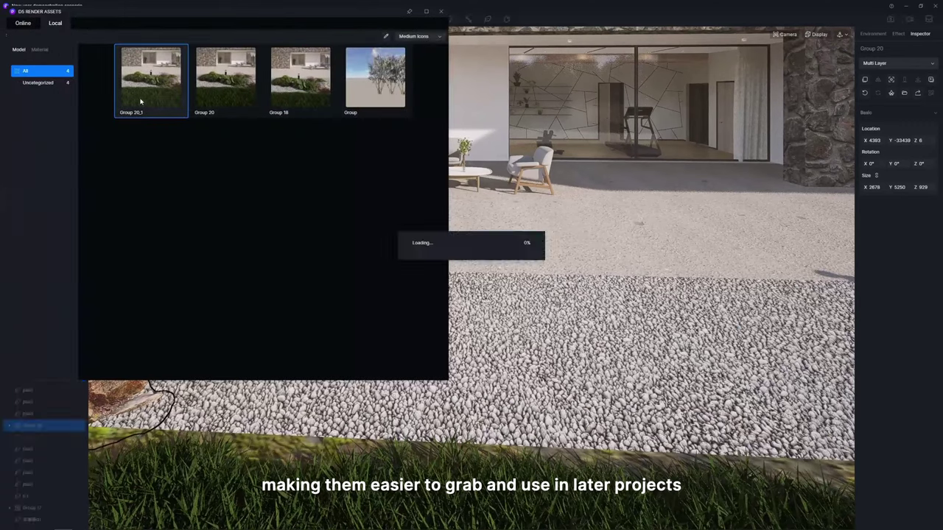
drag(176, 111, 472, 298)
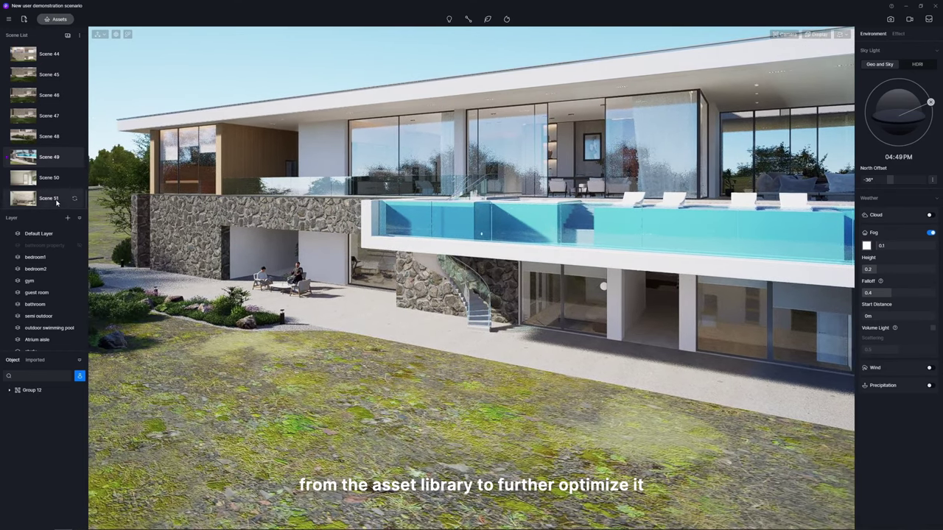
- View Scene 51 and Scene 50 from the scene list
click(49, 199)
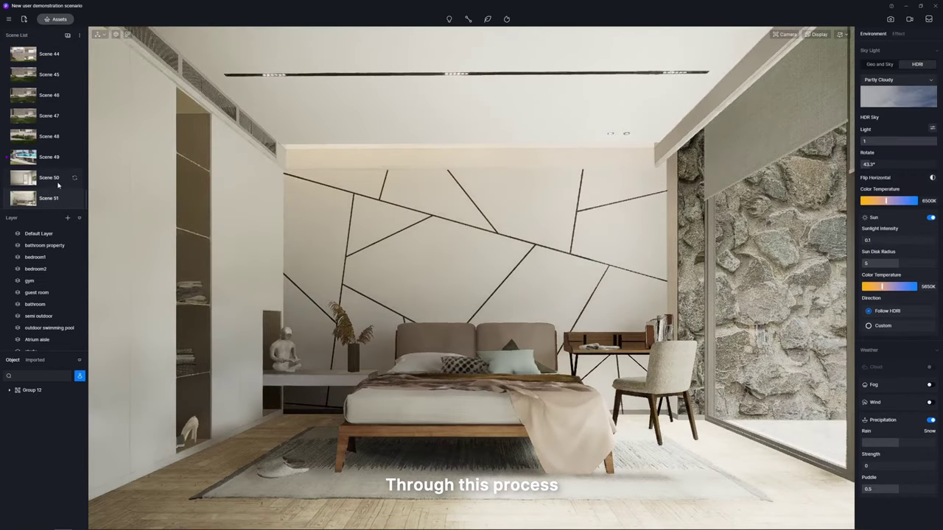
click(56, 186)
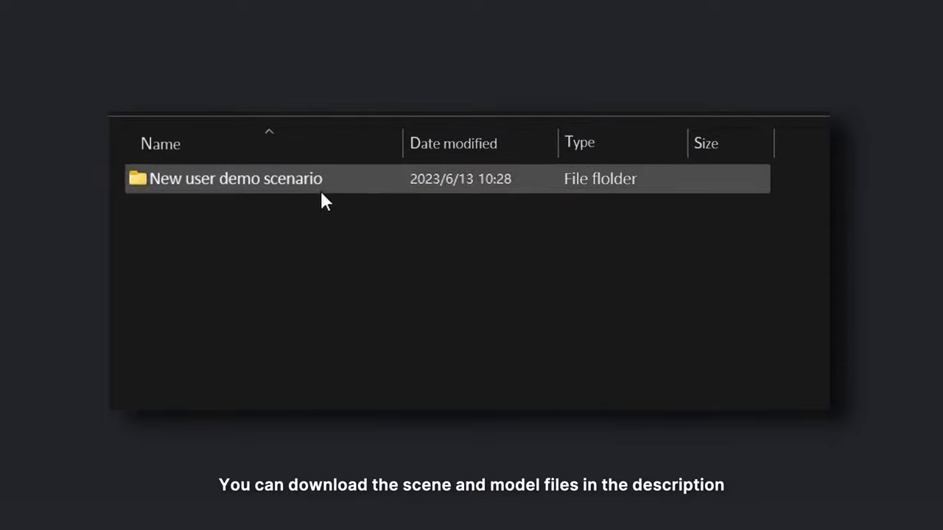
- Switch to the file explorer, open the New user demo scenario folder and select New user demo scenario.drs
double_click(320, 188)
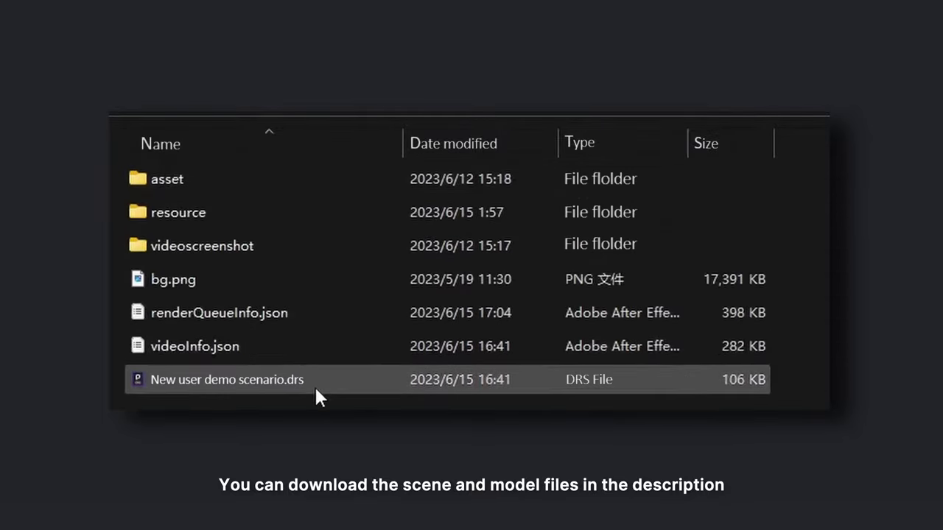
click(249, 381)
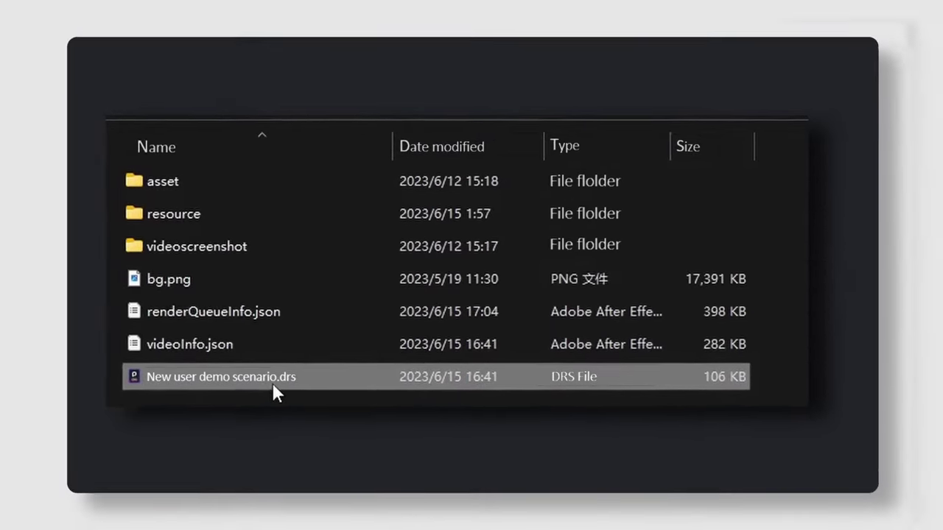